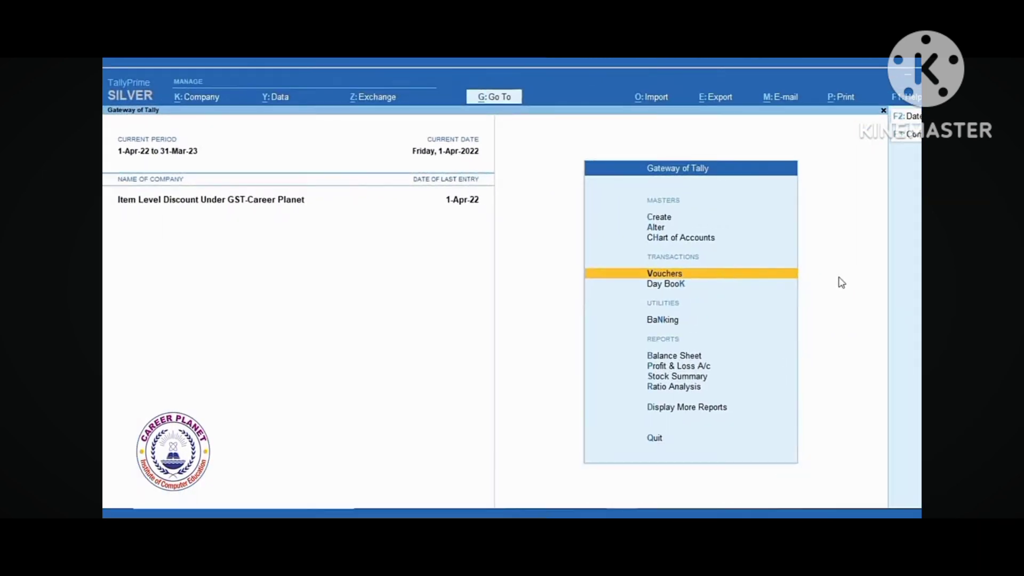
Step: Start a sales voucher with reference number 1, party account Deepak & Son's and the Sales ledger, accepting the tax classification as offered
{"action": "key", "text": "Return"}
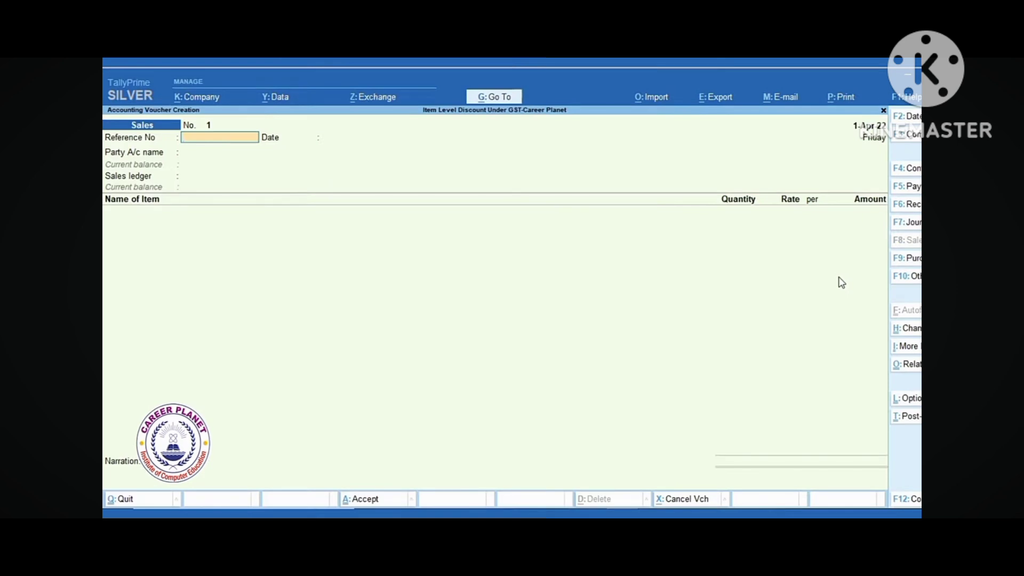
{"action": "type", "text": "1"}
{"action": "key", "text": "Return"}
{"action": "key", "text": "Return"}
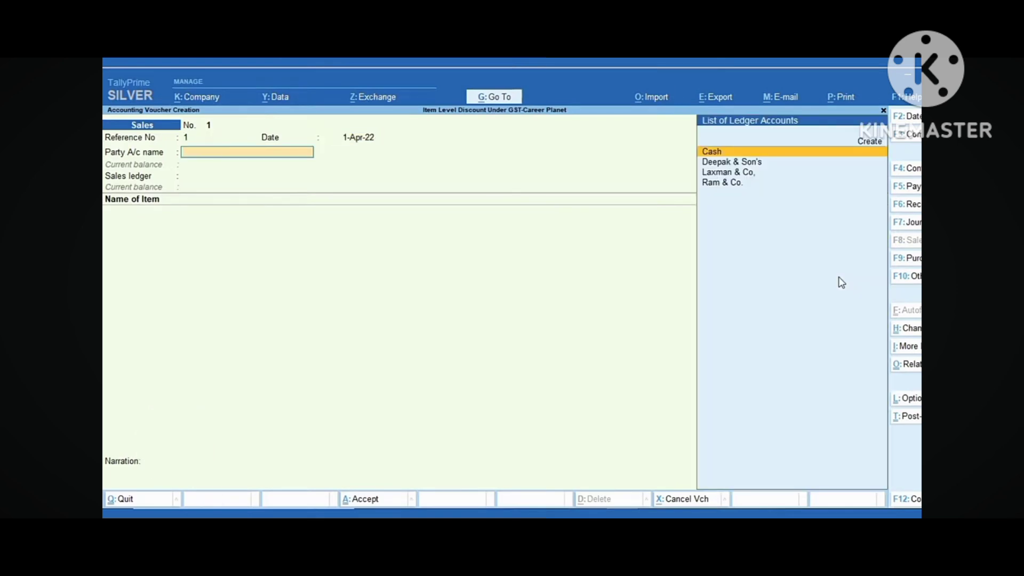
{"action": "key", "text": "Down"}
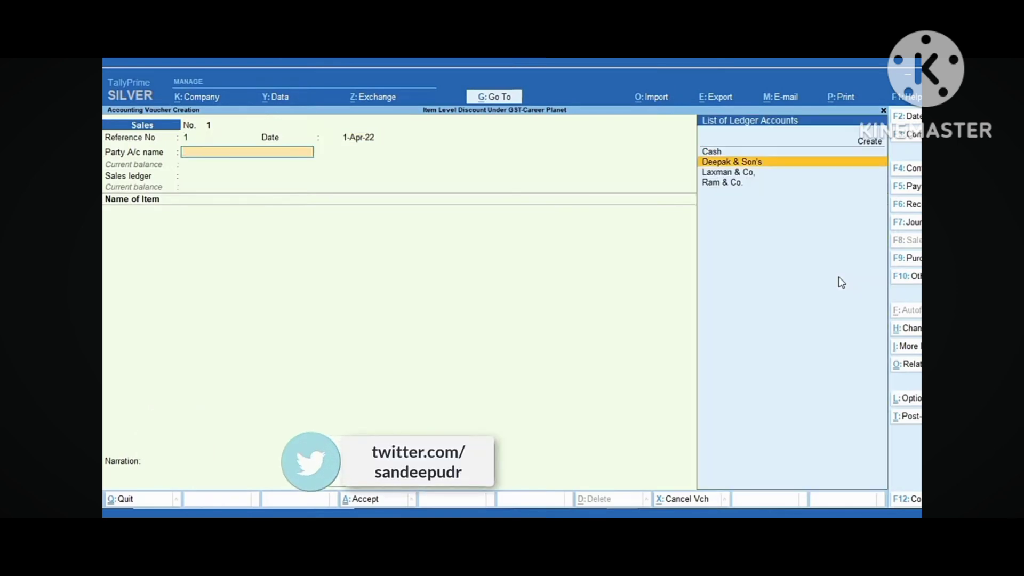
{"action": "key", "text": "Return"}
{"action": "key", "text": "Return"}
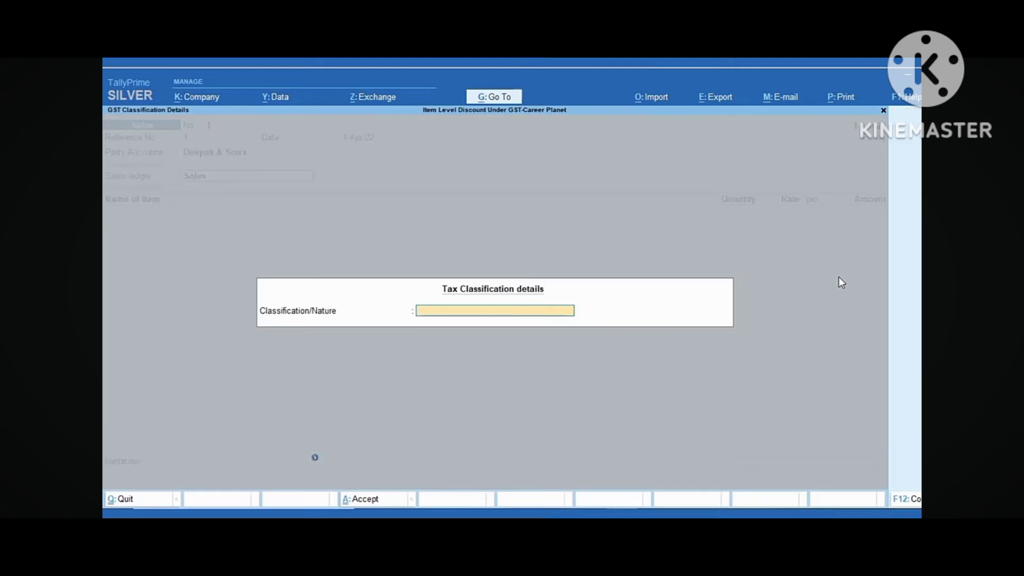
{"action": "key", "text": "Return"}
Step: Add the stock item Denim Shirt to the sales voucher with quantity 100 nos at a rate of 400
{"action": "key", "text": "Down"}
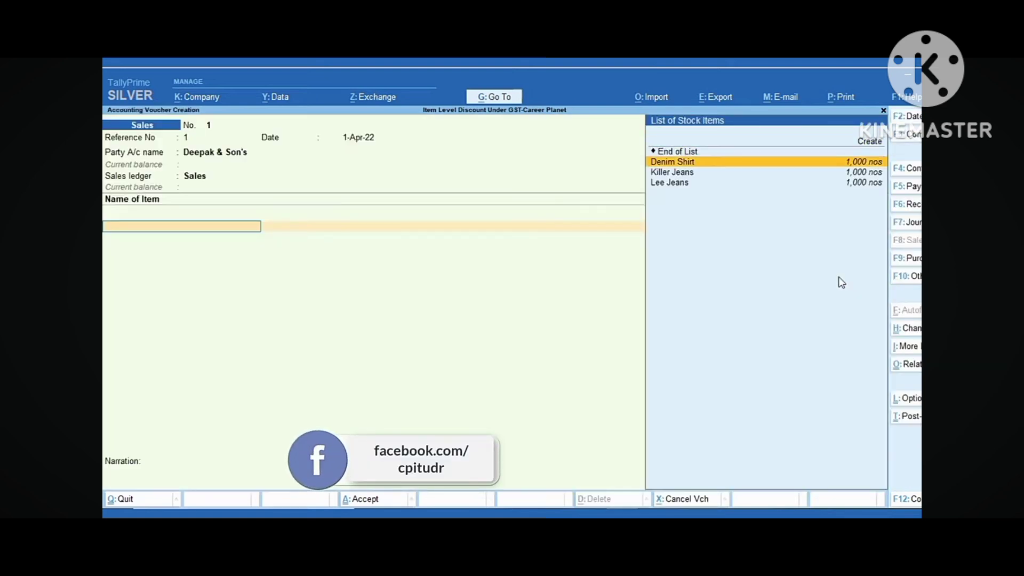
{"action": "key", "text": "Return"}
{"action": "type", "text": "100"}
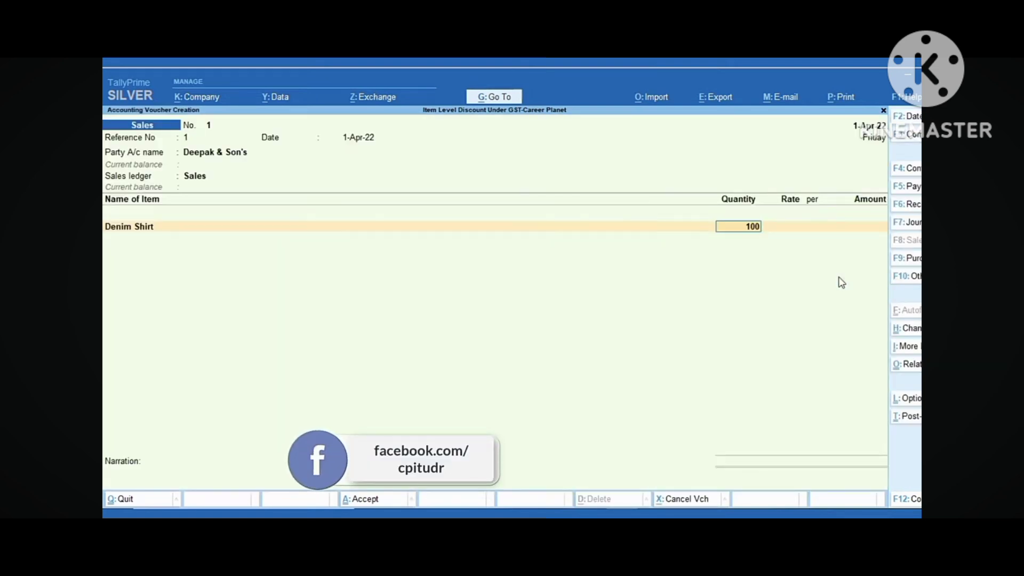
{"action": "key", "text": "Return"}
{"action": "type", "text": "400"}
{"action": "key", "text": "Return"}
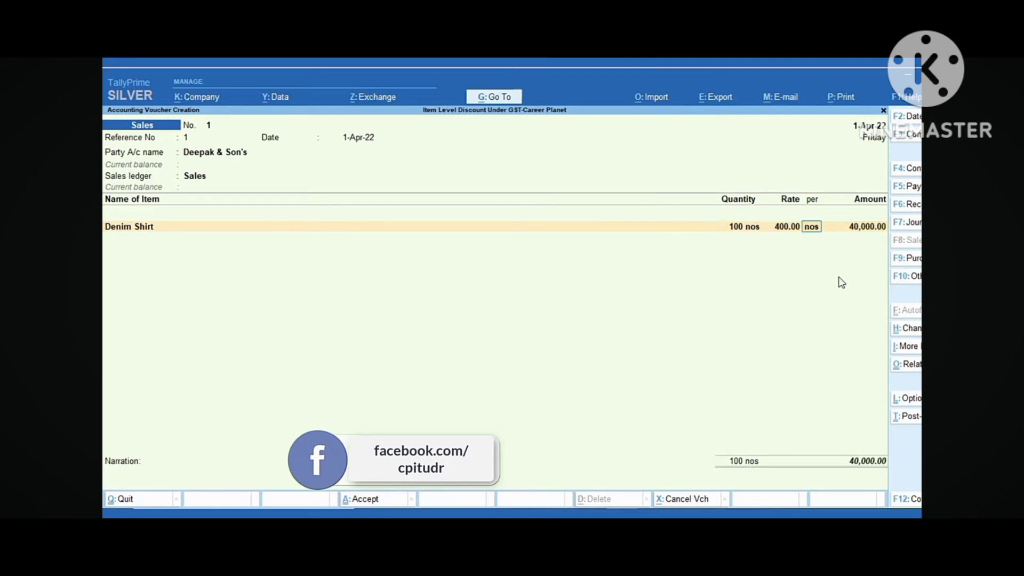
{"action": "key", "text": "Return"}
{"action": "key", "text": "Return"}
Step: Add the stock item Killer Jeans on the second line with quantity 100 nos at a rate of 300
{"action": "type", "text": "D"}
{"action": "key", "text": "BackSpace"}
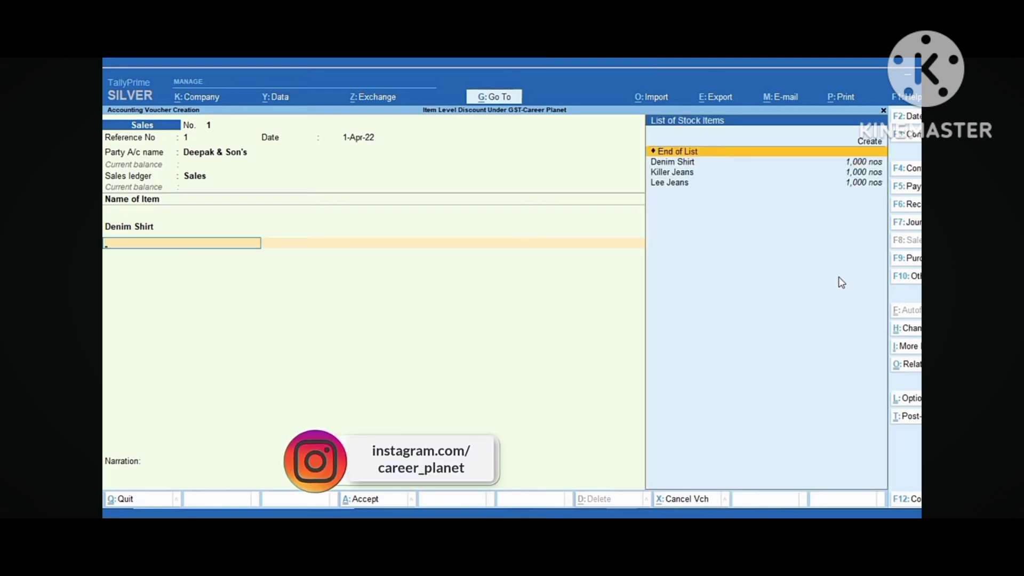
{"action": "key", "text": "Down"}
{"action": "key", "text": "Down"}
{"action": "key", "text": "Return"}
{"action": "type", "text": "100"}
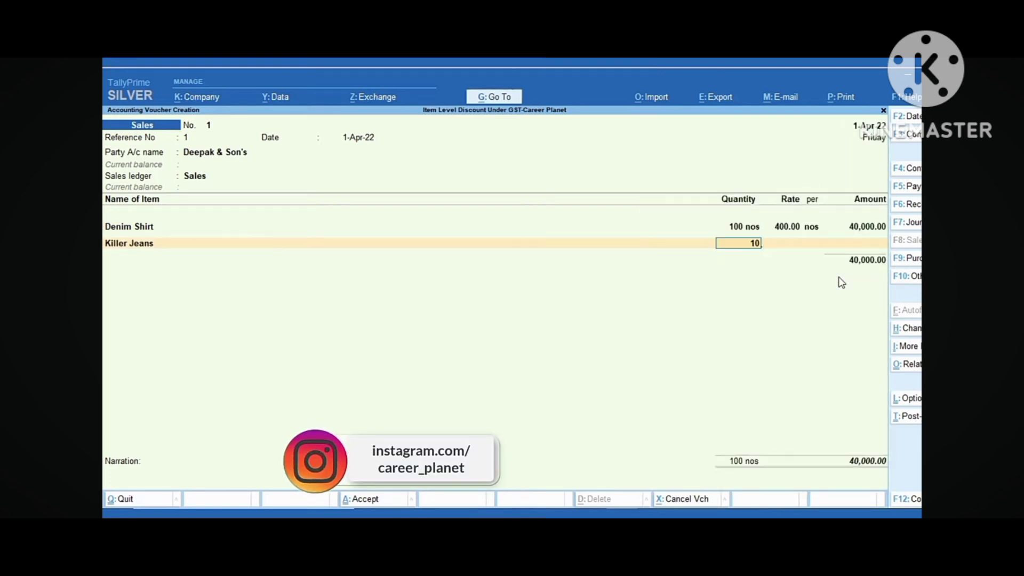
{"action": "key", "text": "Return"}
{"action": "type", "text": "300"}
{"action": "key", "text": "Return"}
{"action": "key", "text": "Return"}
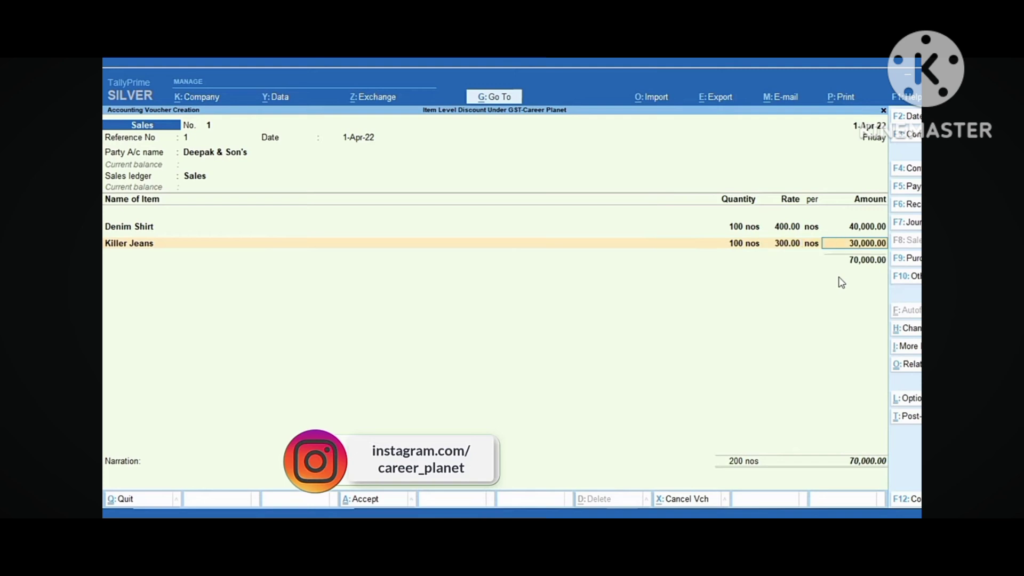
{"action": "key", "text": "Return"}
Step: Add the stock item Lee Jeans on the third line with quantity 100 nos at a rate of 350
{"action": "key", "text": "Down"}
{"action": "key", "text": "Down"}
{"action": "key", "text": "Down"}
{"action": "key", "text": "Return"}
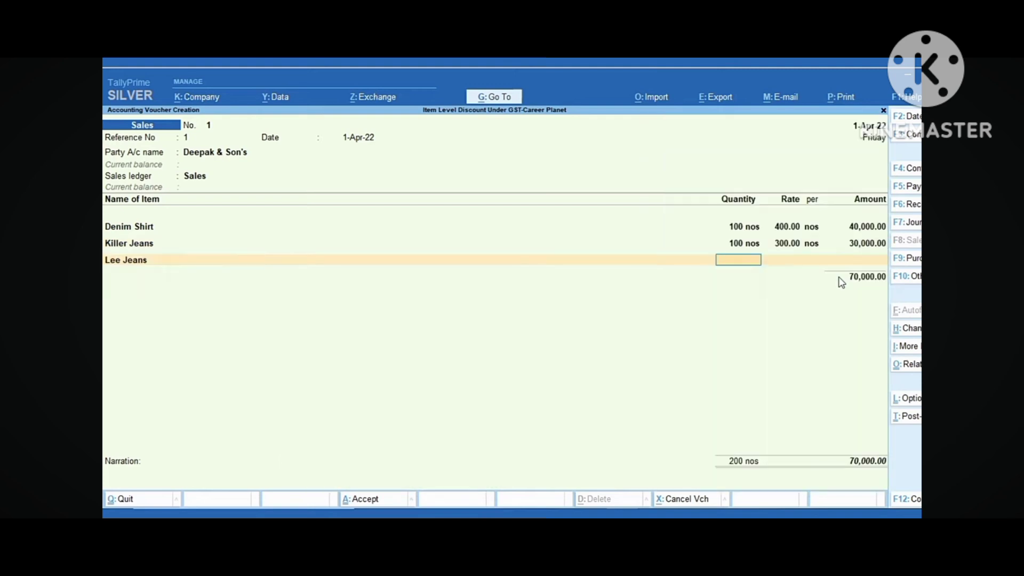
{"action": "key", "text": "Return"}
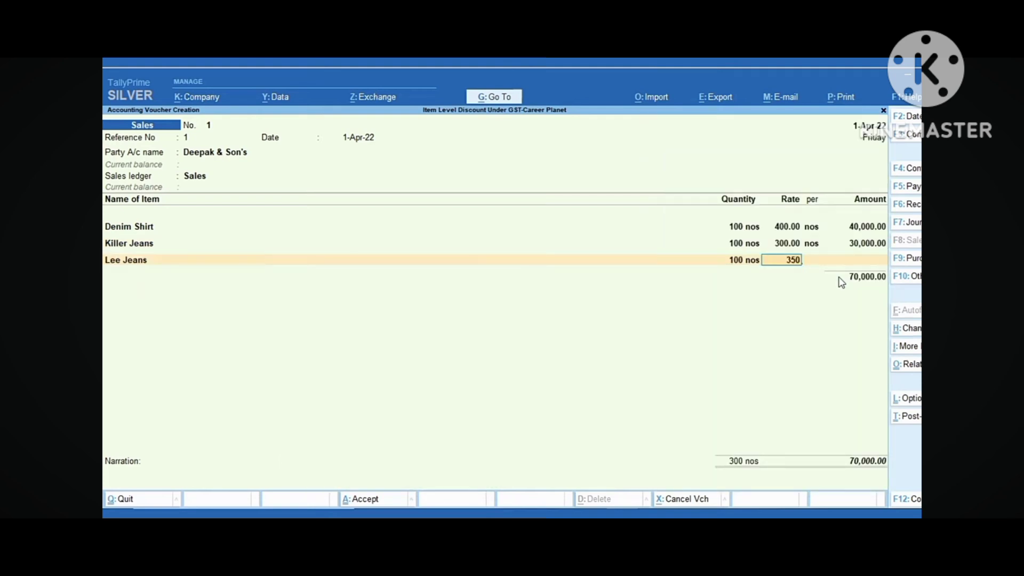
{"action": "key", "text": "Return"}
{"action": "key", "text": "Return"}
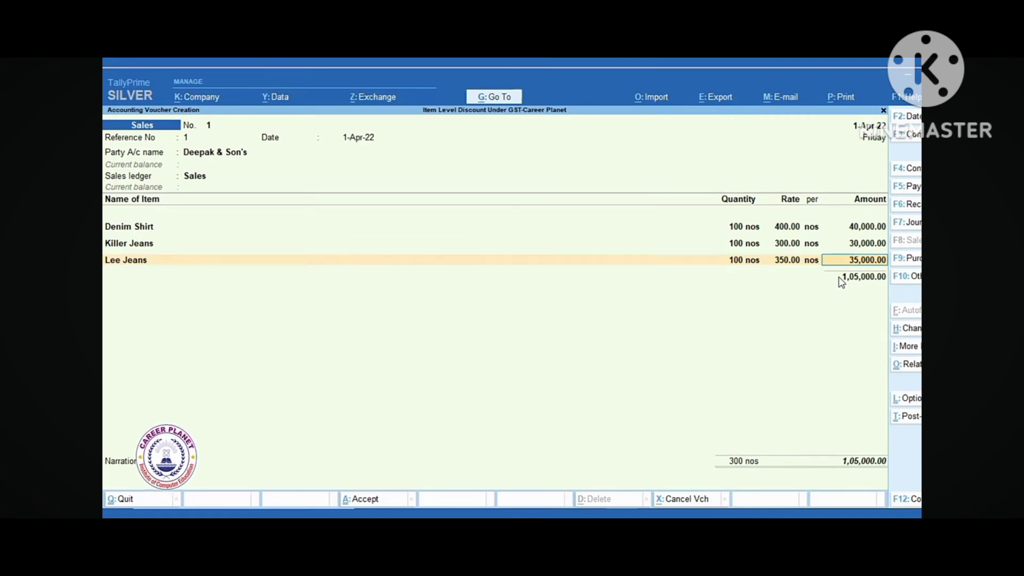
{"action": "key", "text": "Return"}
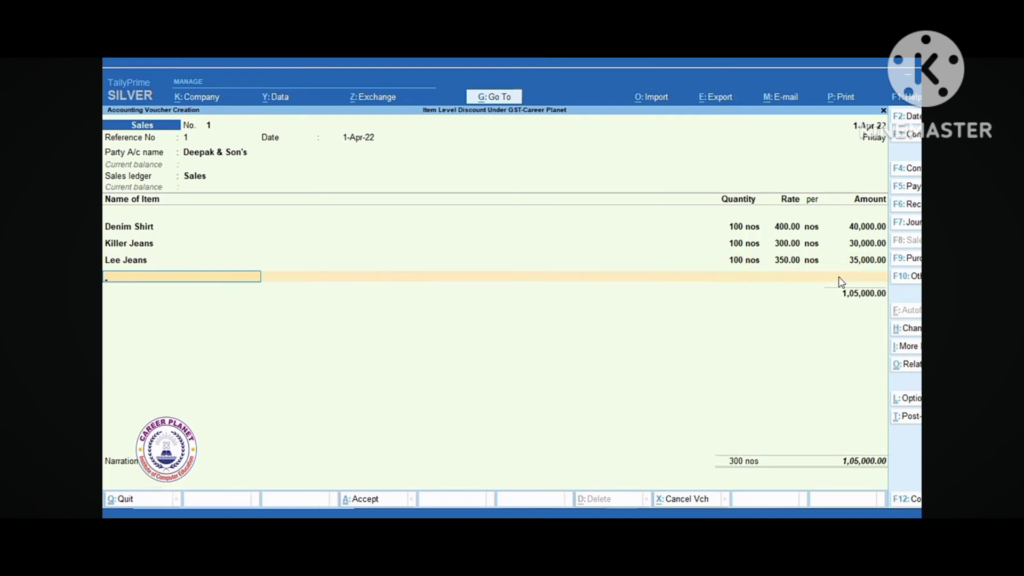
Step: Choose the Discount ledger below the items and review its group, ledger type and GST applicability in its master record
{"action": "key", "text": "Return"}
{"action": "type", "text": "D"}
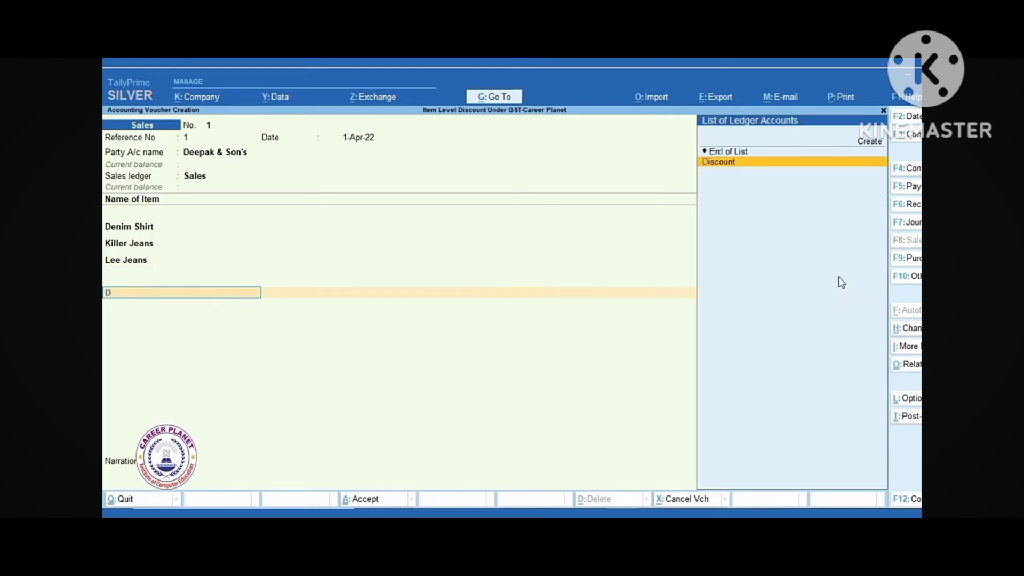
{"action": "key", "text": "Return"}
{"action": "key", "text": "BackSpace"}
{"action": "key", "text": "ctrl+Return"}
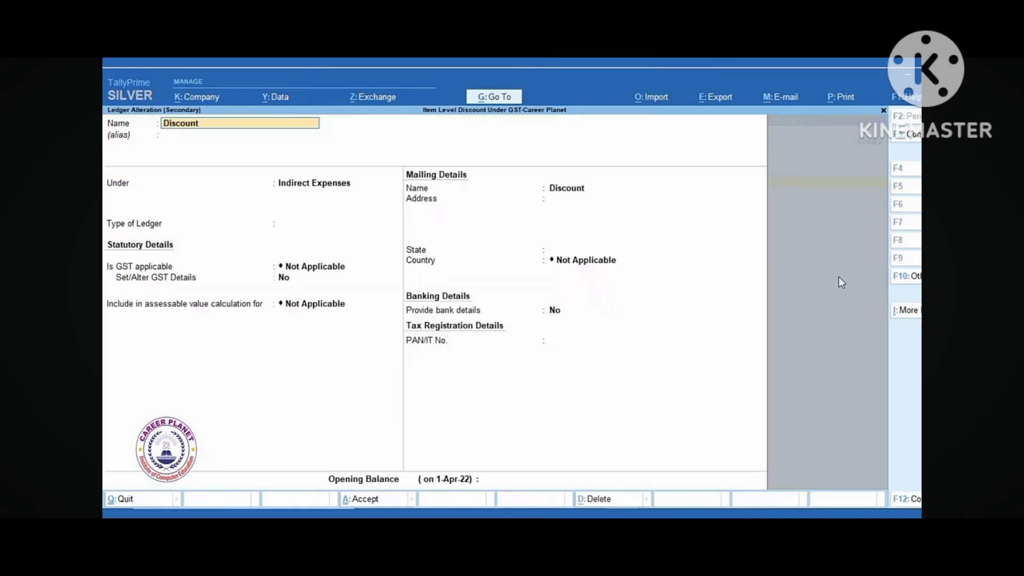
{"action": "key", "text": "Return"}
{"action": "key", "text": "Return"}
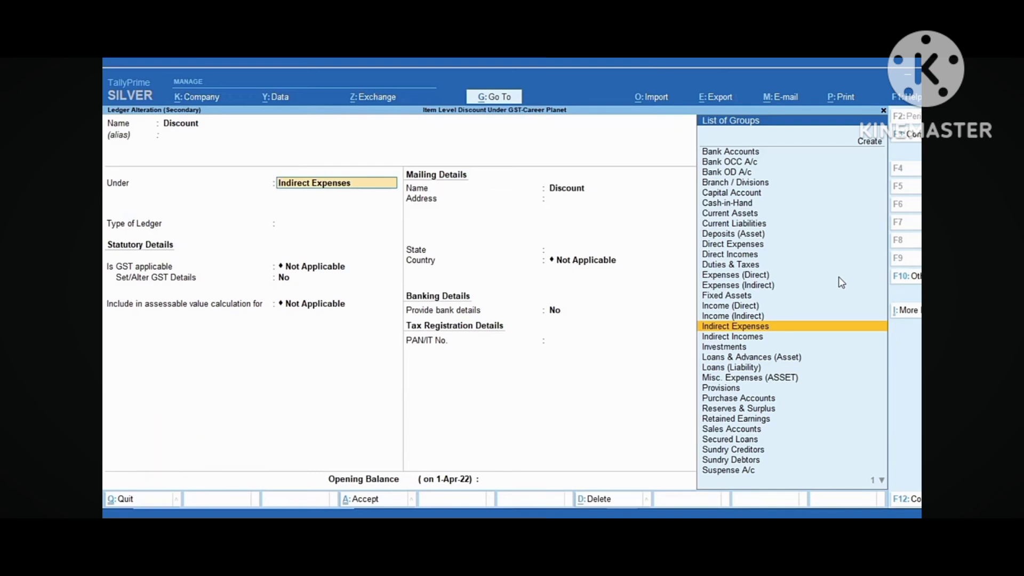
{"action": "key", "text": "Return"}
{"action": "key", "text": "Return"}
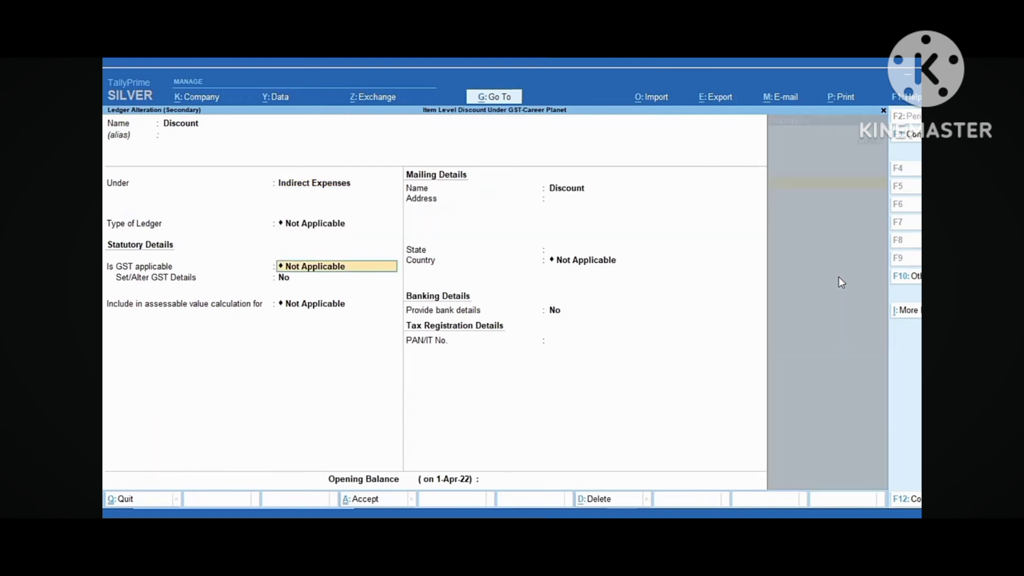
{"action": "key", "text": "ctrl+a"}
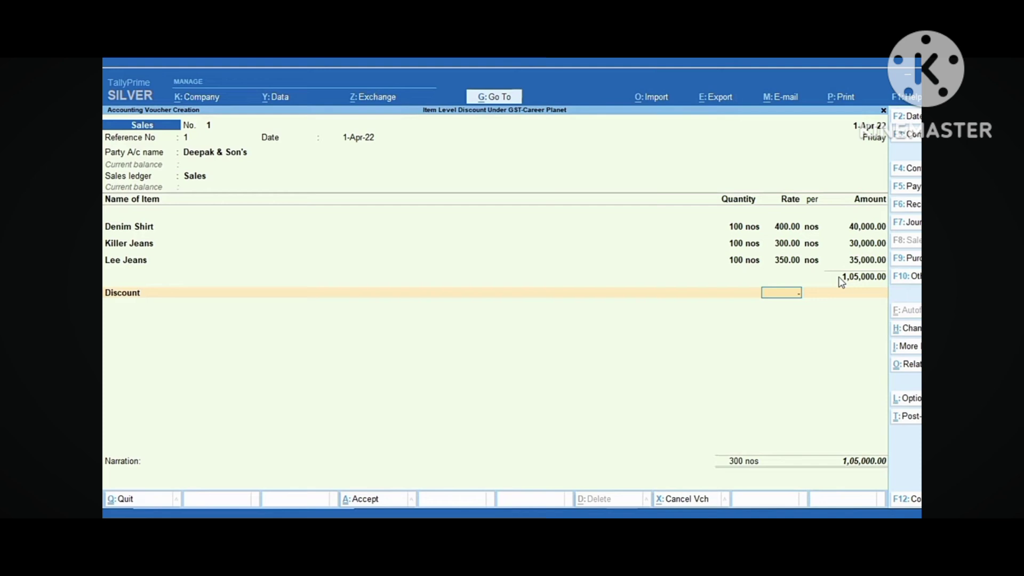
Step: Set the Discount line's rate to -10 % and accept the calculated amount
{"action": "type", "text": "-10"}
{"action": "key", "text": "Return"}
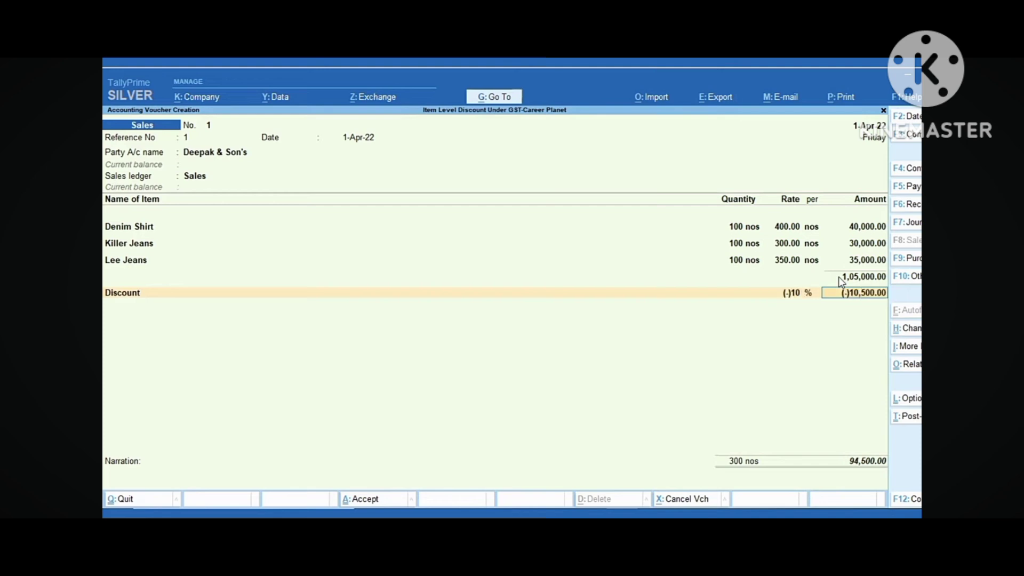
{"action": "key", "text": "Return"}
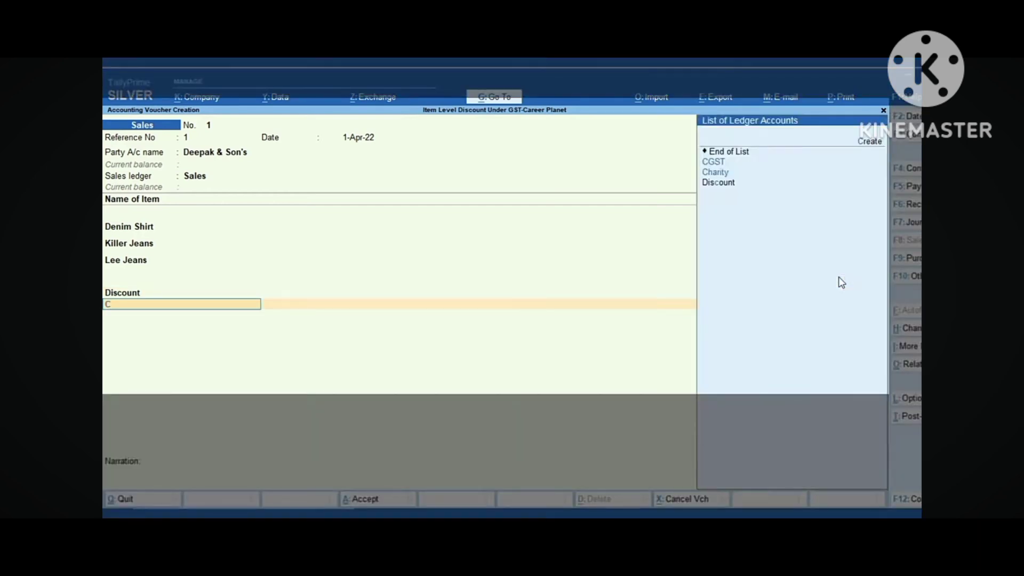
Step: Add the CGST and SGST tax ledgers below the Discount line of the sales voucher
{"action": "key", "text": "Down"}
{"action": "key", "text": "Return"}
{"action": "key", "text": "Return"}
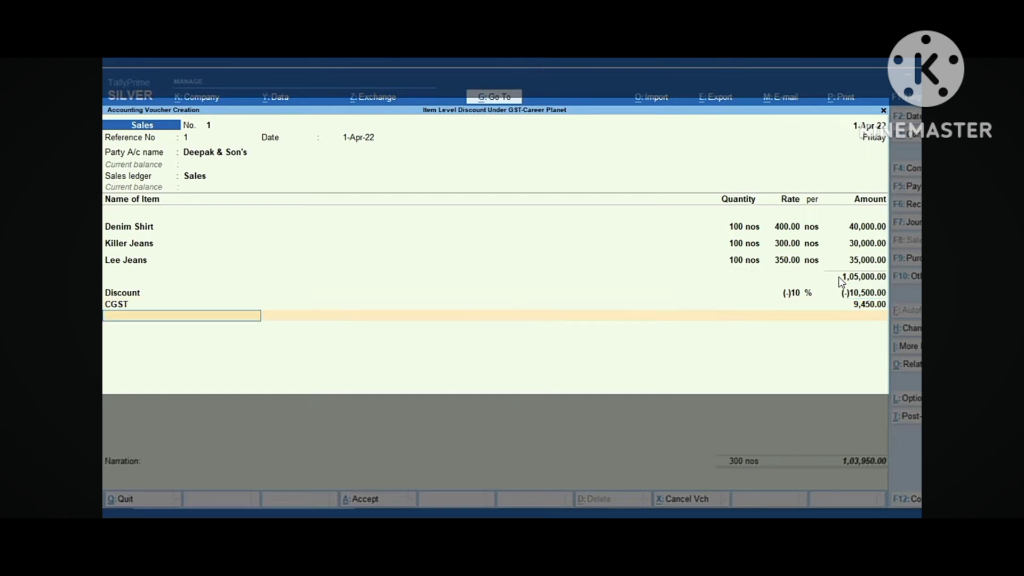
{"action": "key", "text": "Down"}
{"action": "key", "text": "Down"}
{"action": "key", "text": "Down"}
{"action": "key", "text": "Down"}
{"action": "key", "text": "Down"}
{"action": "key", "text": "Down"}
{"action": "key", "text": "Return"}
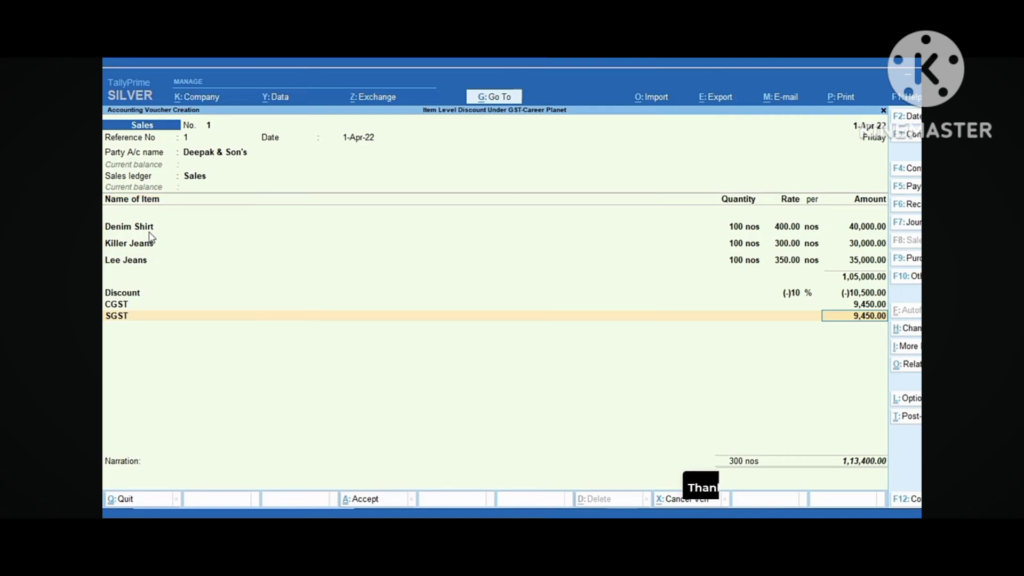
Step: Leave the sales voucher without keeping it and return to the Gateway of Tally
{"action": "key", "text": "ctrl+a"}
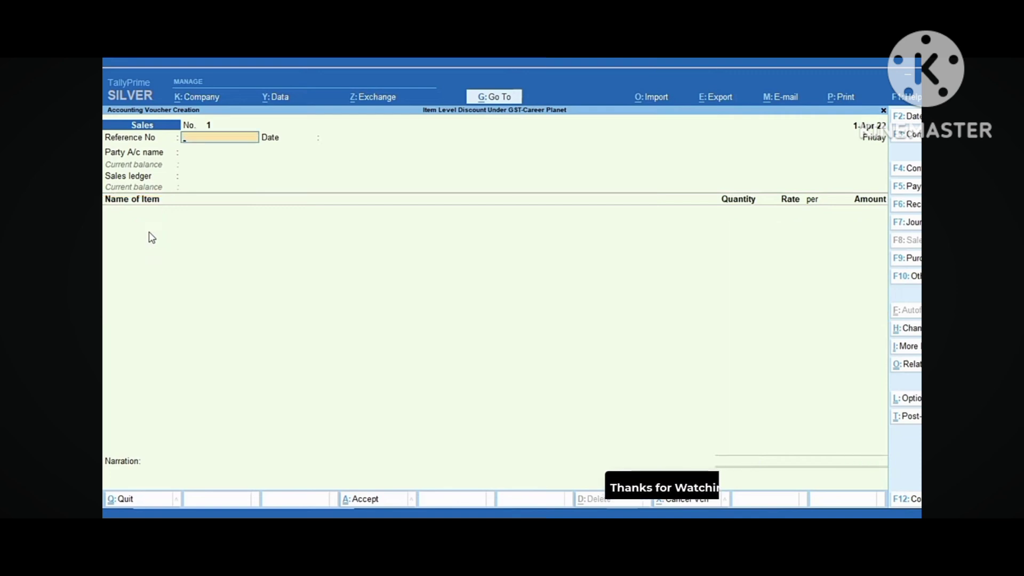
{"action": "key", "text": "Escape"}
{"action": "key", "text": "Return"}
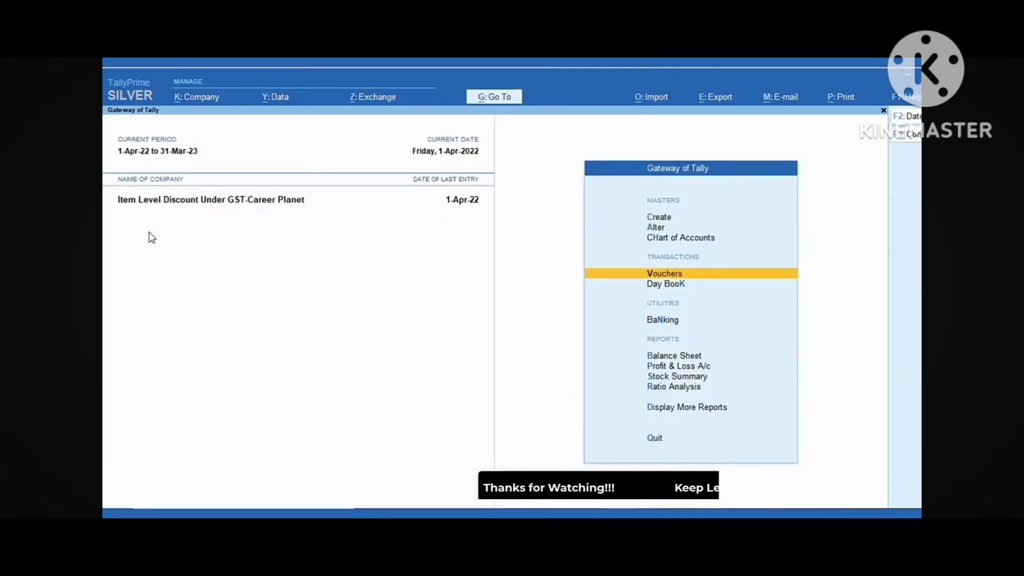
Step: Start a new ledger named Wholesale Discount and place it under the Indirect Expenses group
{"action": "key", "text": "Up"}
{"action": "key", "text": "Up"}
{"action": "key", "text": "Up"}
{"action": "key", "text": "Return"}
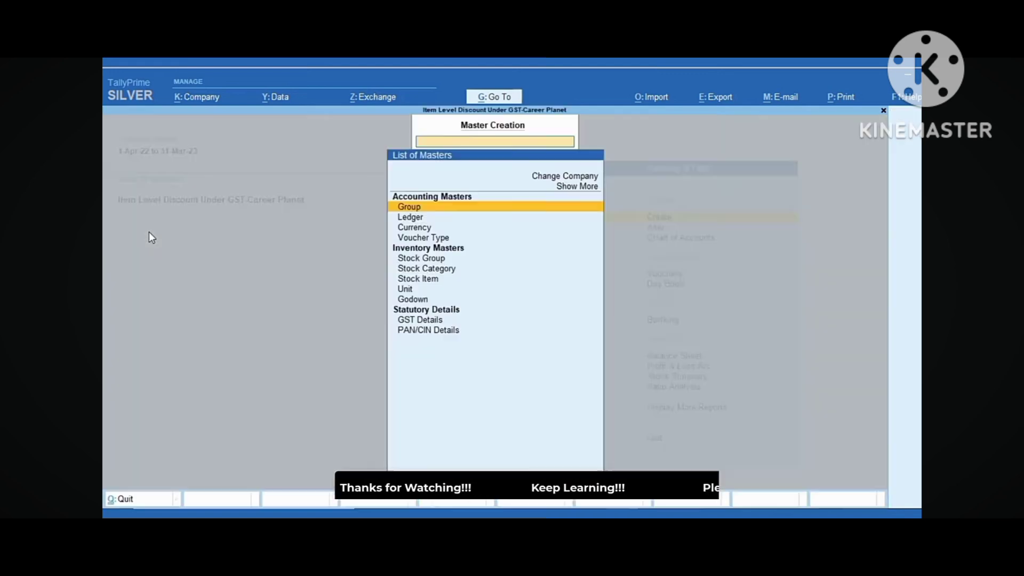
{"action": "key", "text": "Down"}
{"action": "key", "text": "Return"}
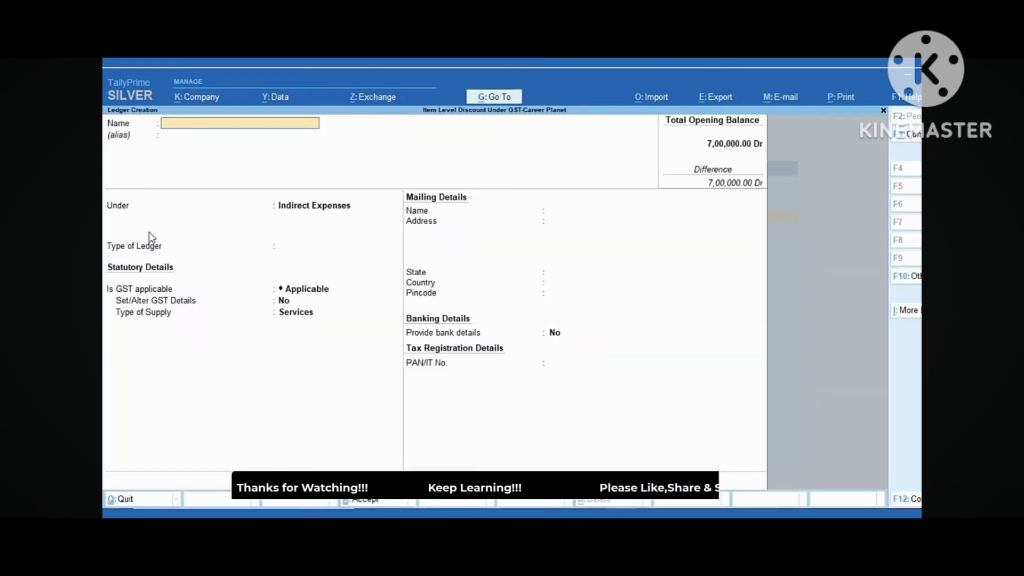
{"action": "type", "text": "Wholesale"}
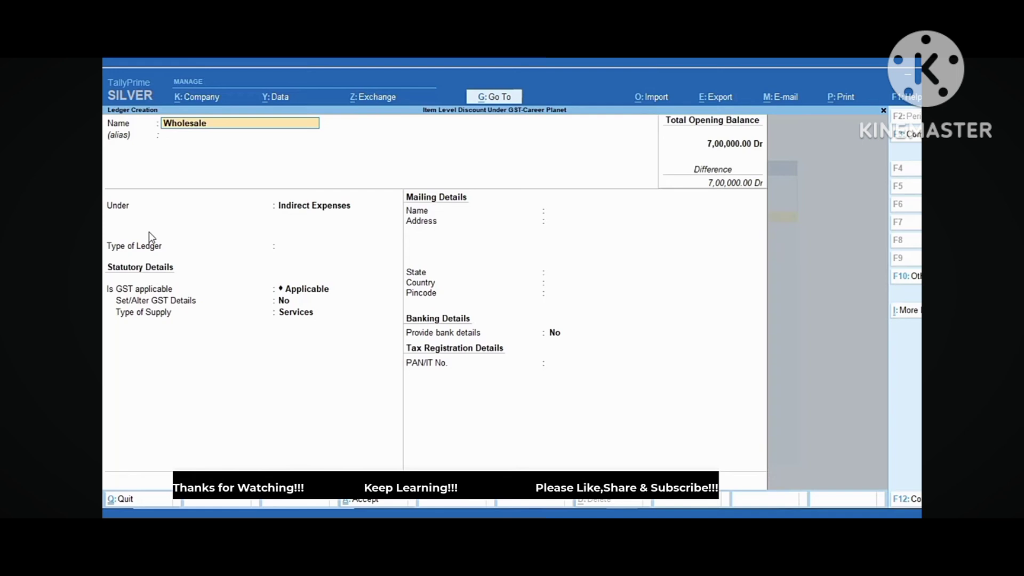
{"action": "type", "text": " Discount"}
{"action": "key", "text": "Return"}
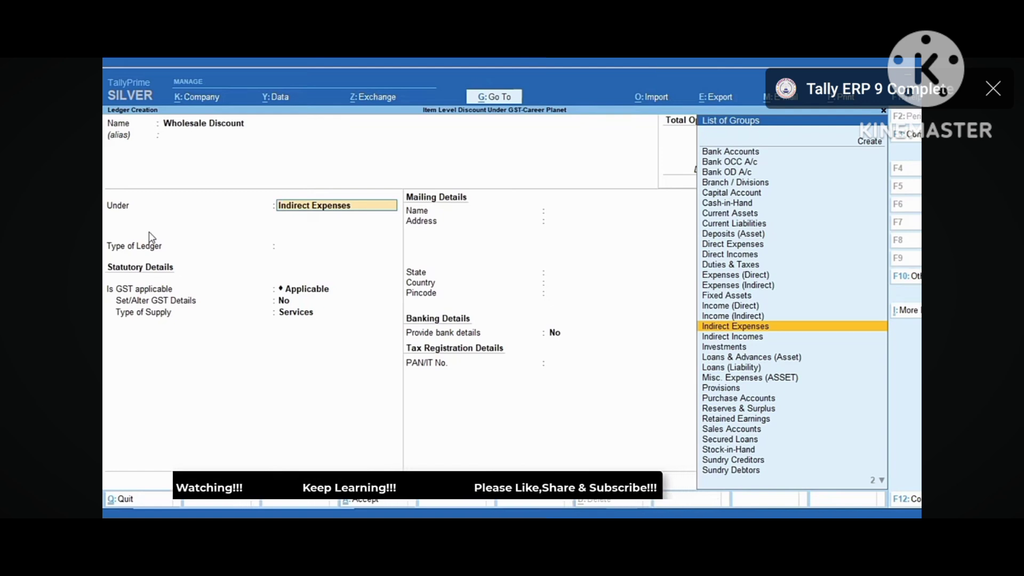
{"action": "key", "text": "Return"}
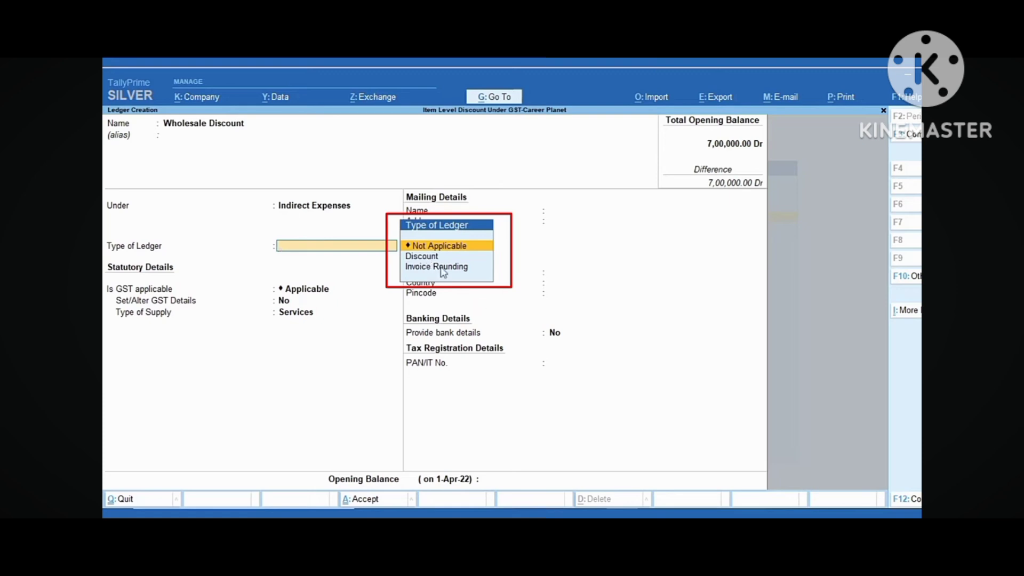
Step: Set the Wholesale Discount ledger's type to Discount, keep bank details at No, and save the ledger
{"action": "left_click", "coordinate": [427, 257]}
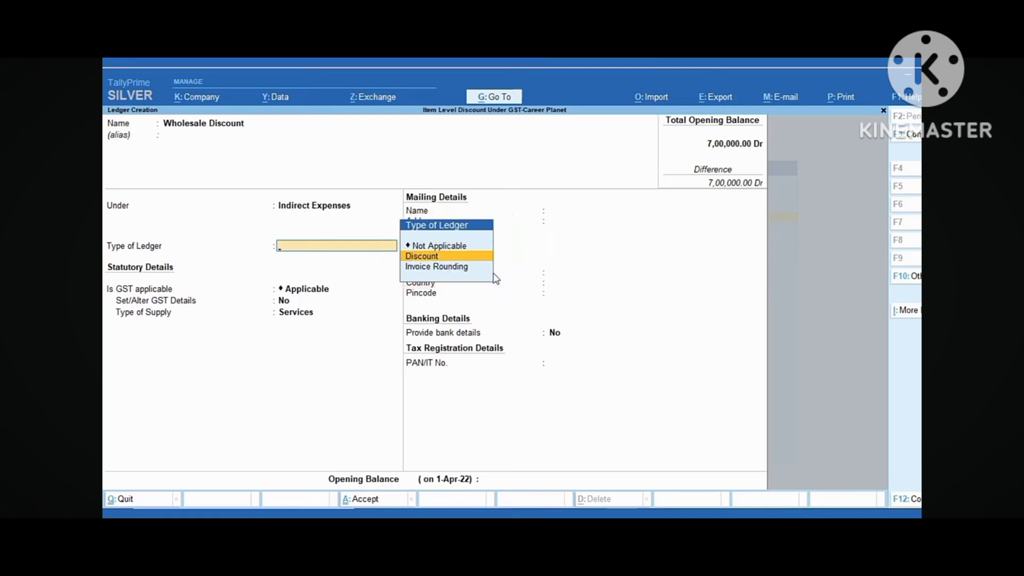
{"action": "key", "text": "Return"}
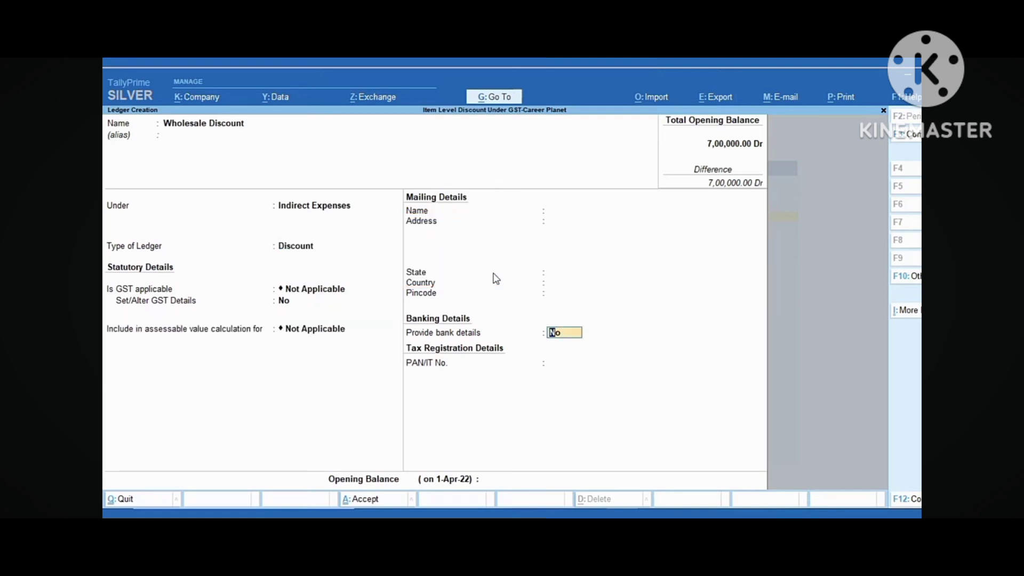
{"action": "key", "text": "Return"}
{"action": "key", "text": "Return"}
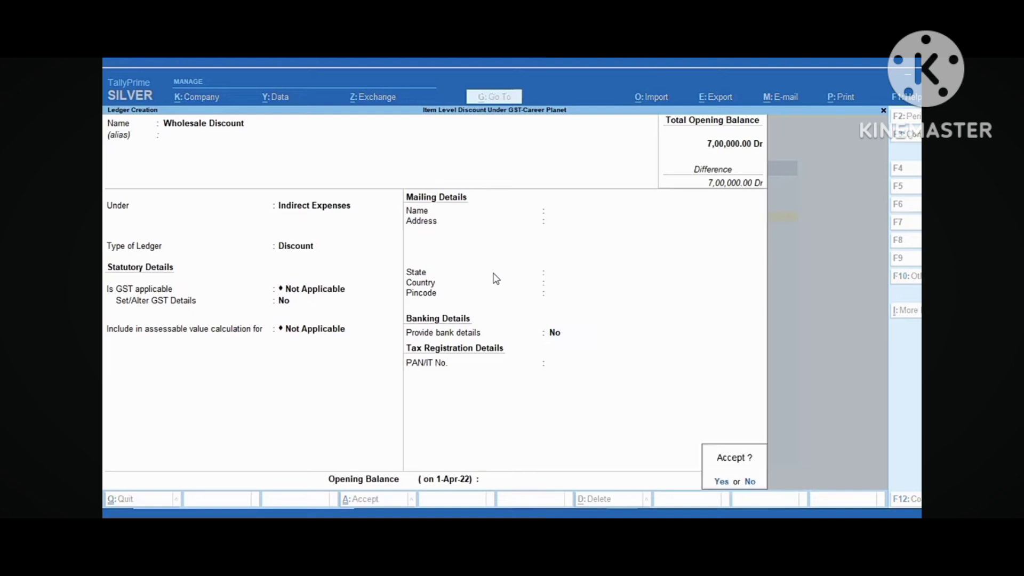
{"action": "key", "text": "Return"}
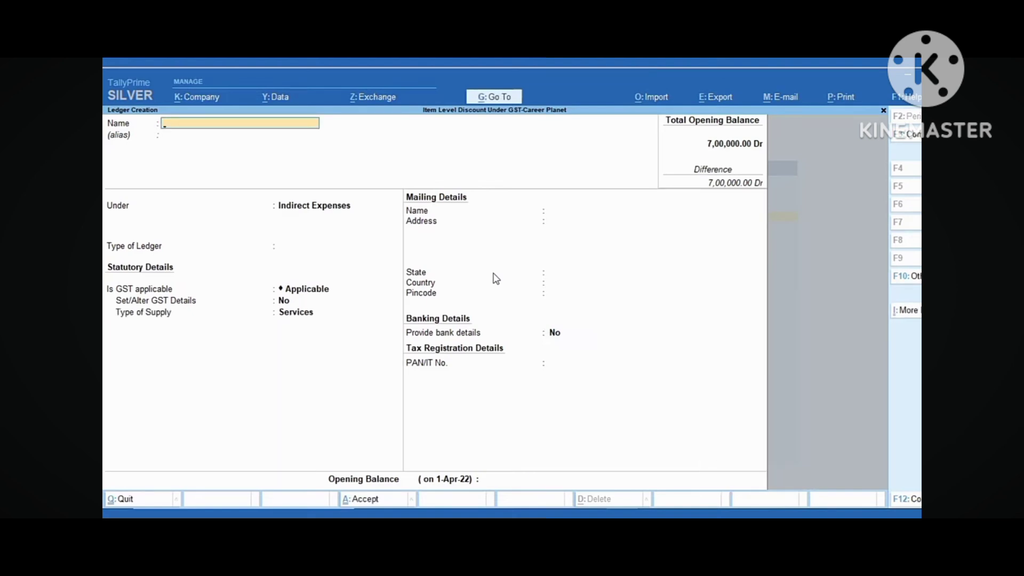
Step: Leave ledger creation and open a new sales voucher from the Gateway of Tally
{"action": "key", "text": "Escape"}
{"action": "key", "text": "Escape"}
{"action": "key", "text": "Down"}
{"action": "key", "text": "Down"}
{"action": "key", "text": "Down"}
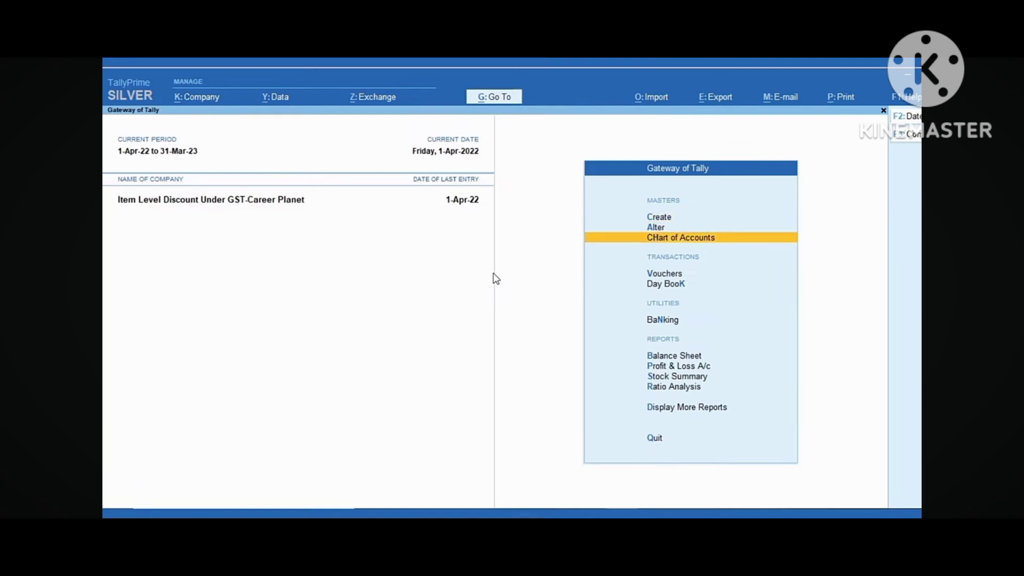
{"action": "key", "text": "Return"}
{"action": "key", "text": "Return"}
{"action": "key", "text": "Return"}
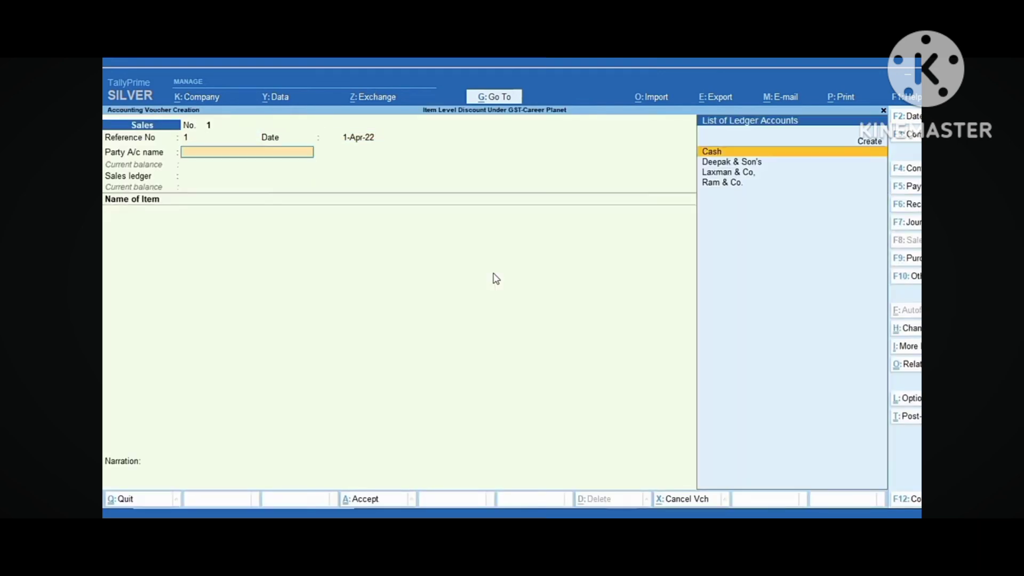
Step: Set the sales voucher's party account to Deepak & Son's and its sales ledger to Sales
{"action": "key", "text": "Down"}
{"action": "key", "text": "Return"}
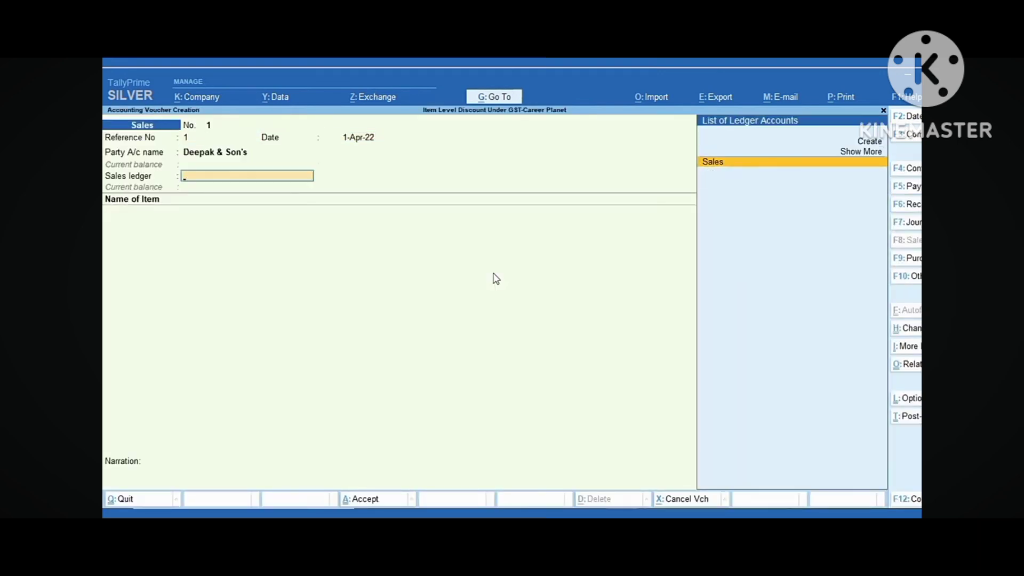
{"action": "key", "text": "Return"}
{"action": "key", "text": "Return"}
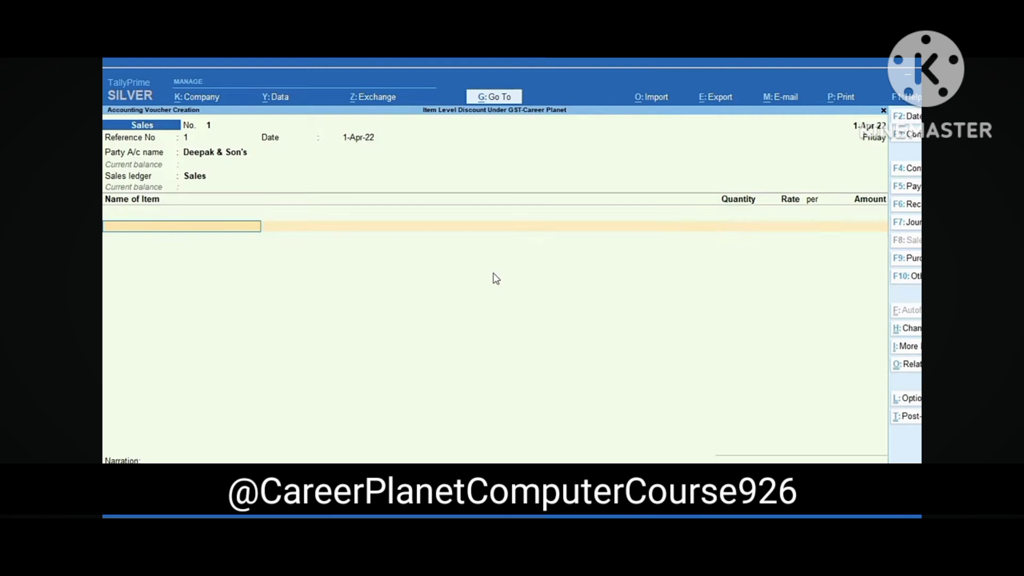
Step: Add the item Denim Shirt with a quantity of 100 nos at a rate of 400
{"action": "key", "text": "Down"}
{"action": "key", "text": "Return"}
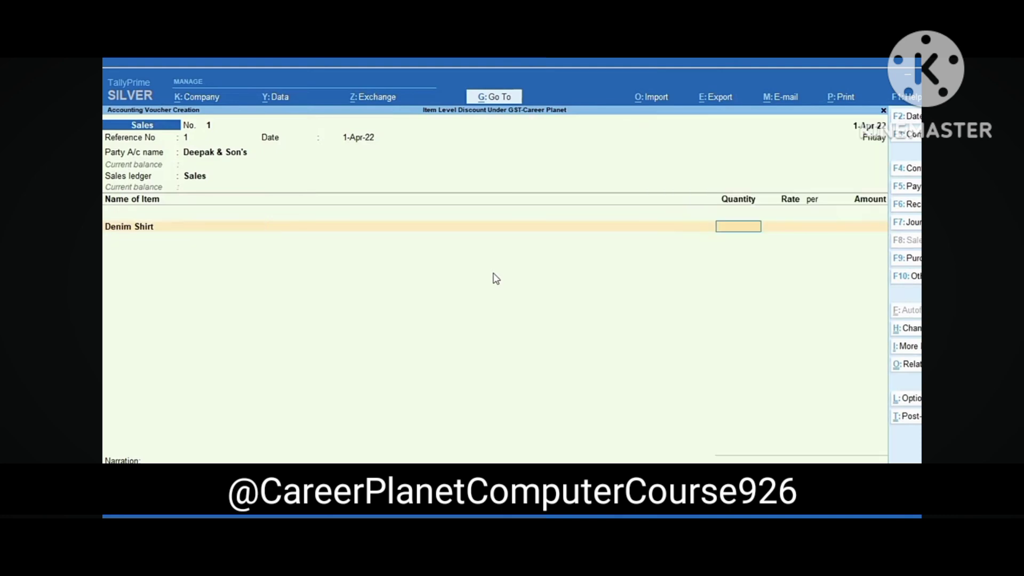
{"action": "type", "text": "100"}
{"action": "key", "text": "Return"}
{"action": "type", "text": "400"}
{"action": "key", "text": "Return"}
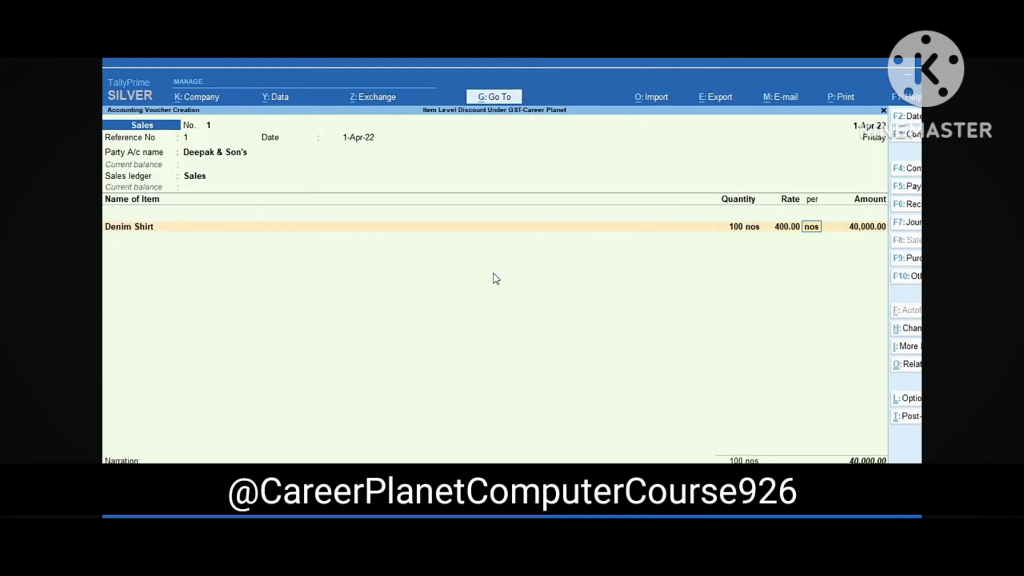
{"action": "key", "text": "Return"}
{"action": "key", "text": "Return"}
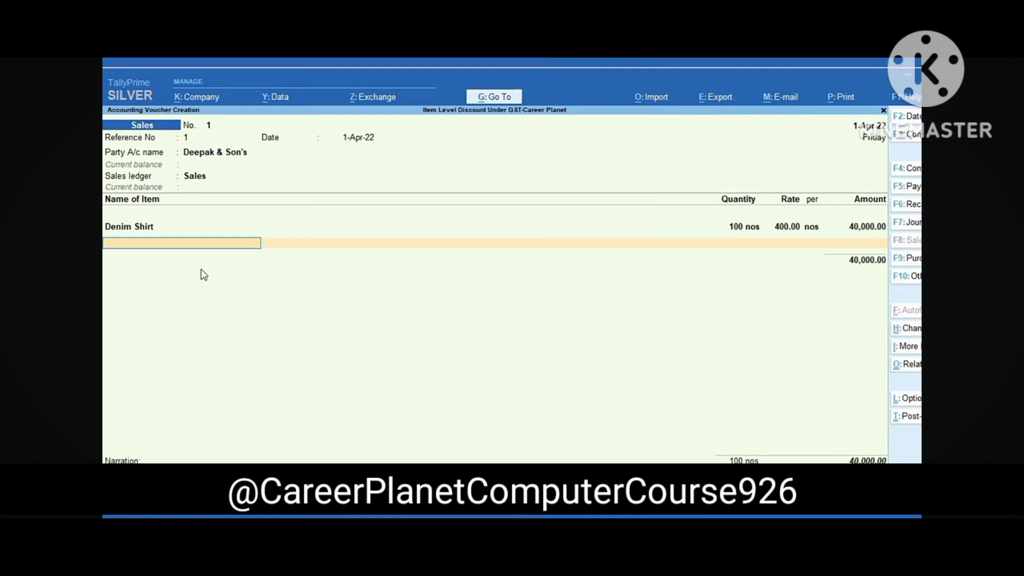
Step: Enable Provide Cash/Trade Discount in the voucher configuration and save the settings
{"action": "key", "text": "F12"}
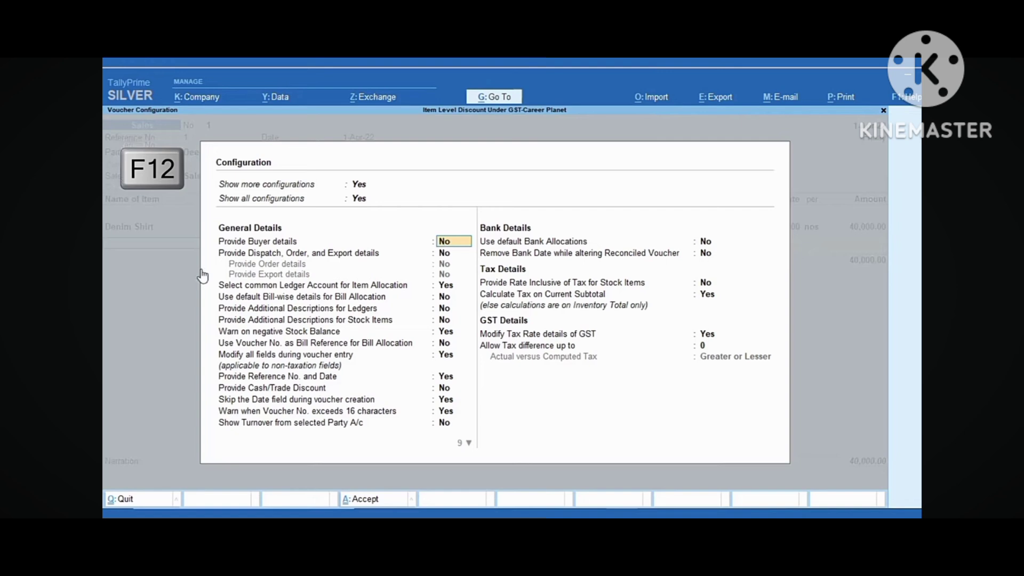
{"action": "left_click", "coordinate": [233, 389]}
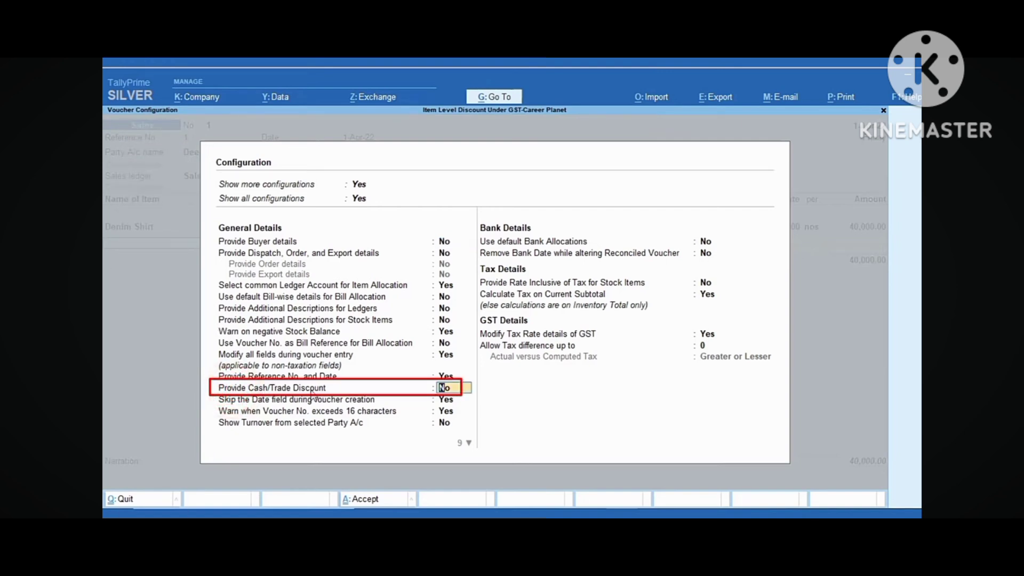
{"action": "left_click", "coordinate": [447, 394]}
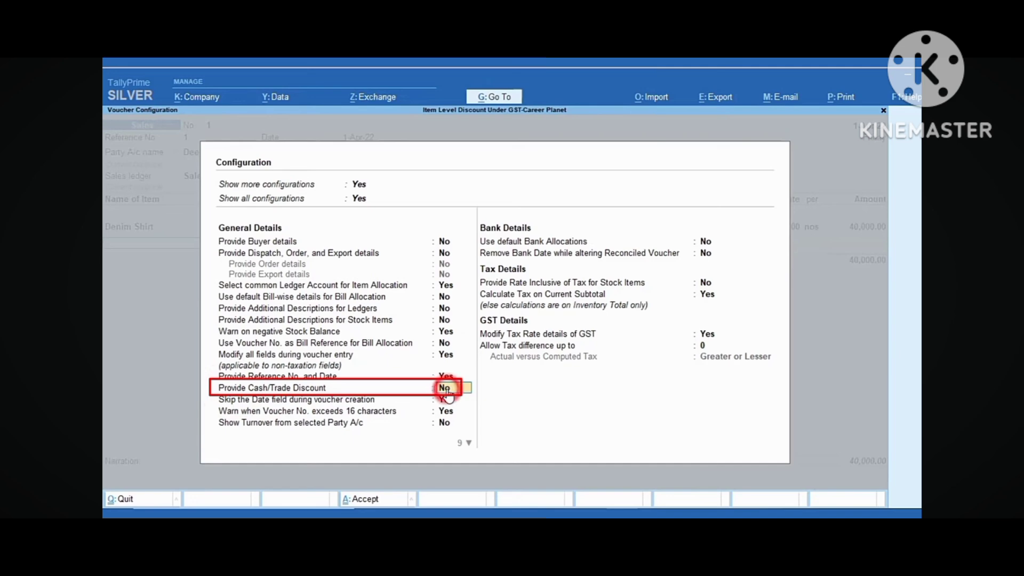
{"action": "key", "text": "Return"}
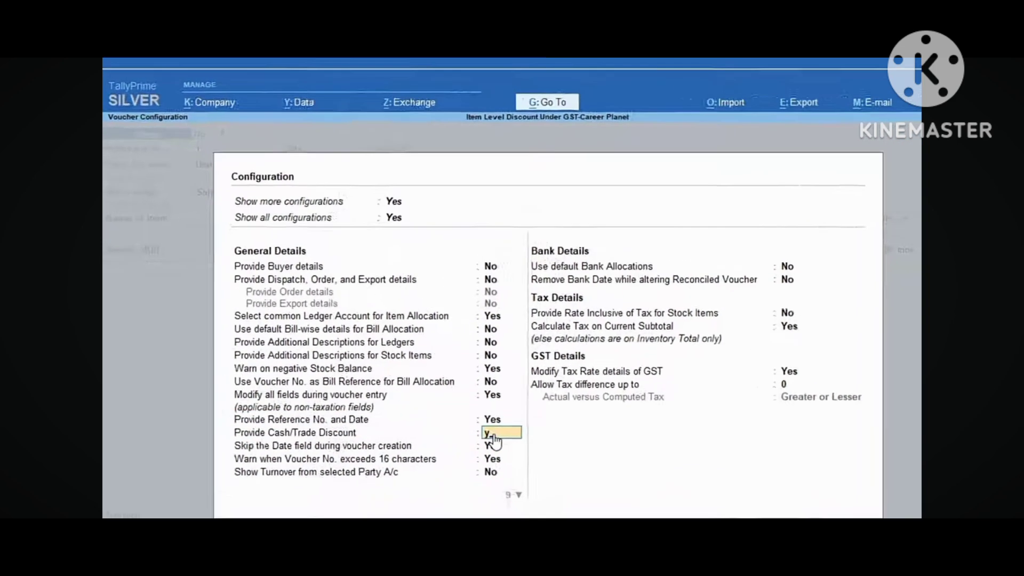
{"action": "key", "text": "ctrl+a"}
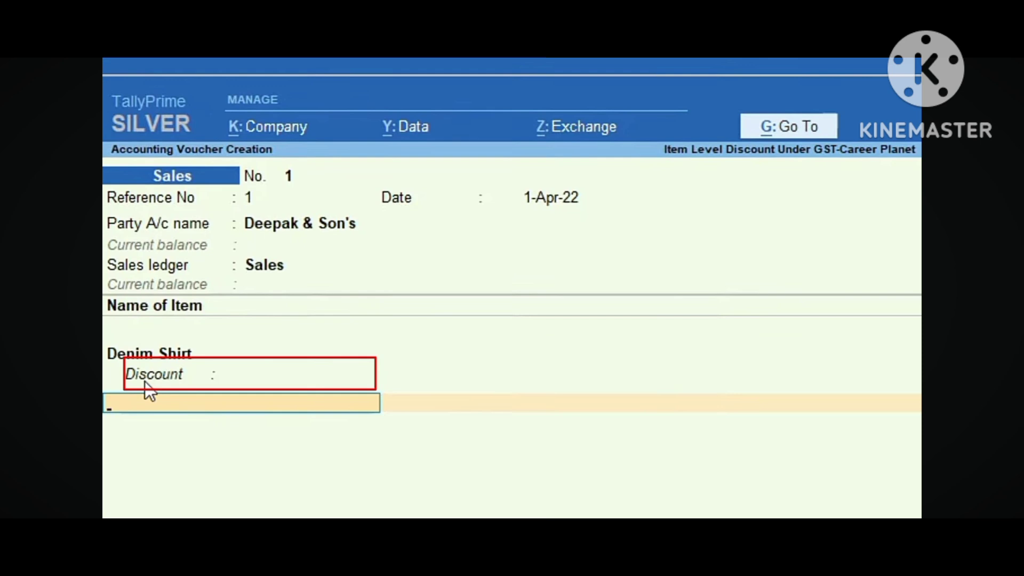
Step: Give the Denim Shirt item a discount of 10 % and accept the calculated discount amount
{"action": "left_click", "coordinate": [219, 380]}
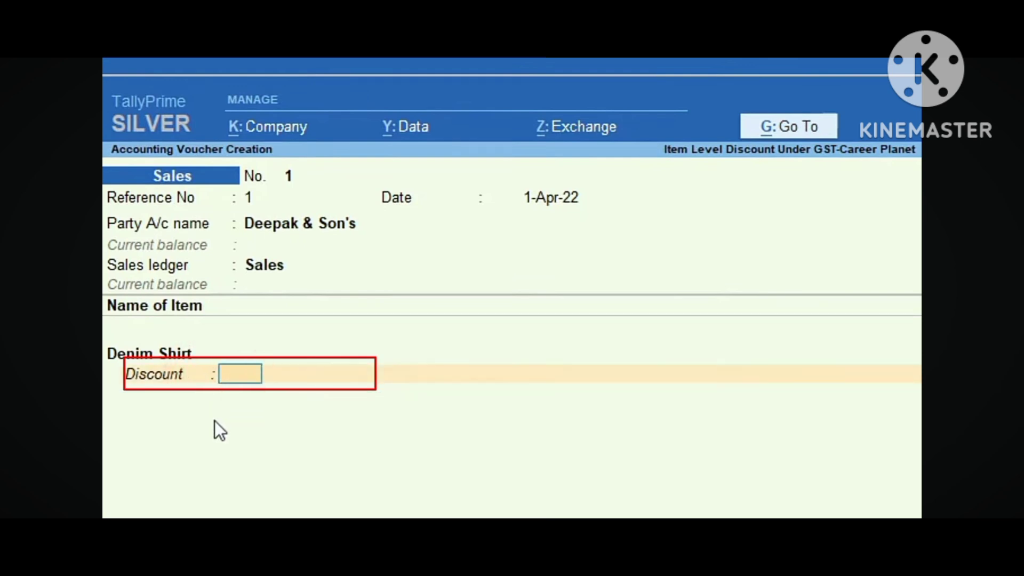
{"action": "type", "text": "10"}
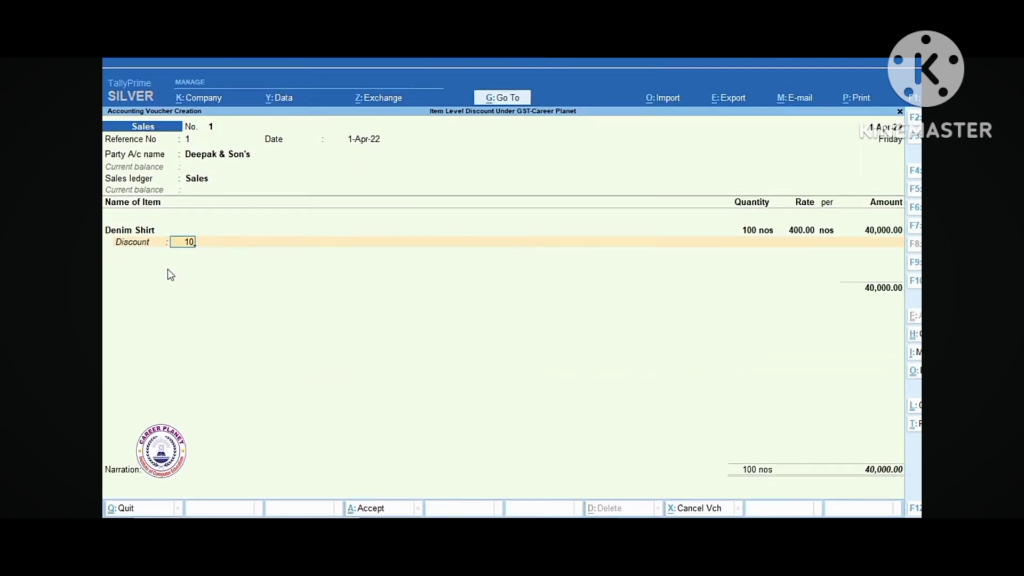
{"action": "key", "text": "Return"}
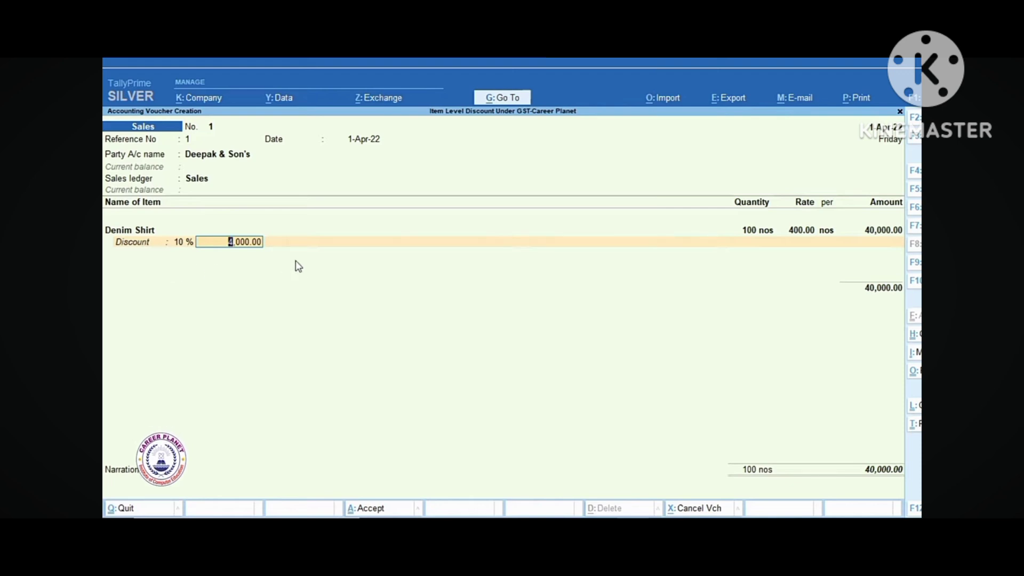
{"action": "key", "text": "Return"}
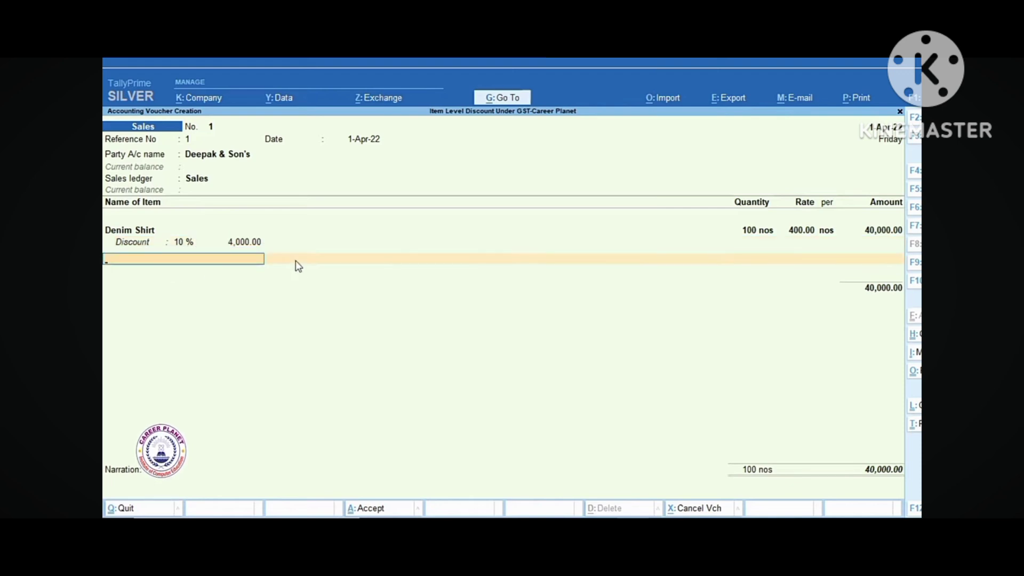
Step: Add the item Lee Jeans with a quantity of 100 nos at a rate of 300
{"action": "type", "text": "Le"}
{"action": "key", "text": "Return"}
{"action": "type", "text": "1"}
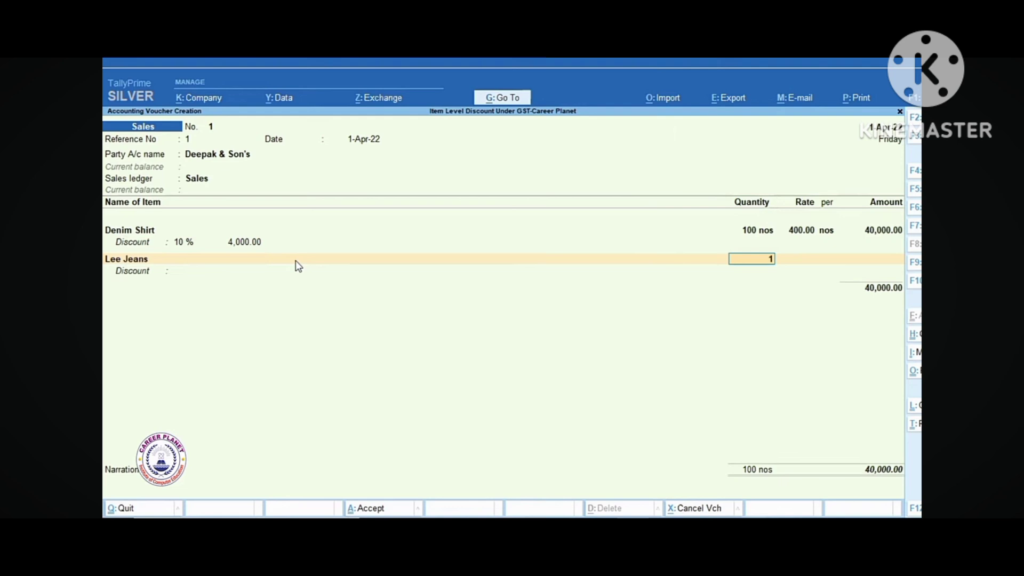
{"action": "type", "text": "00"}
{"action": "key", "text": "Return"}
{"action": "type", "text": "300"}
{"action": "key", "text": "Return"}
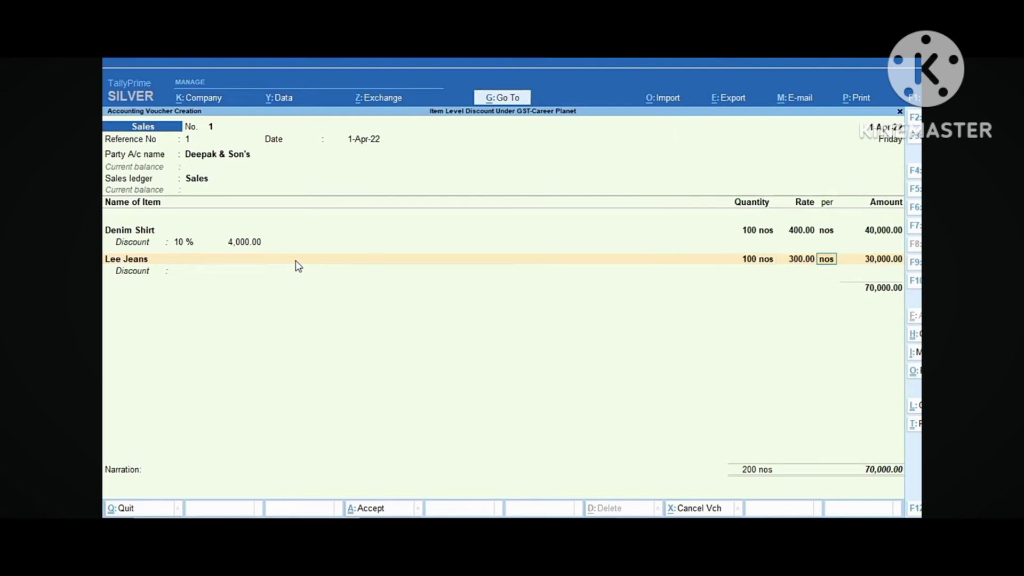
{"action": "key", "text": "Return"}
{"action": "key", "text": "Return"}
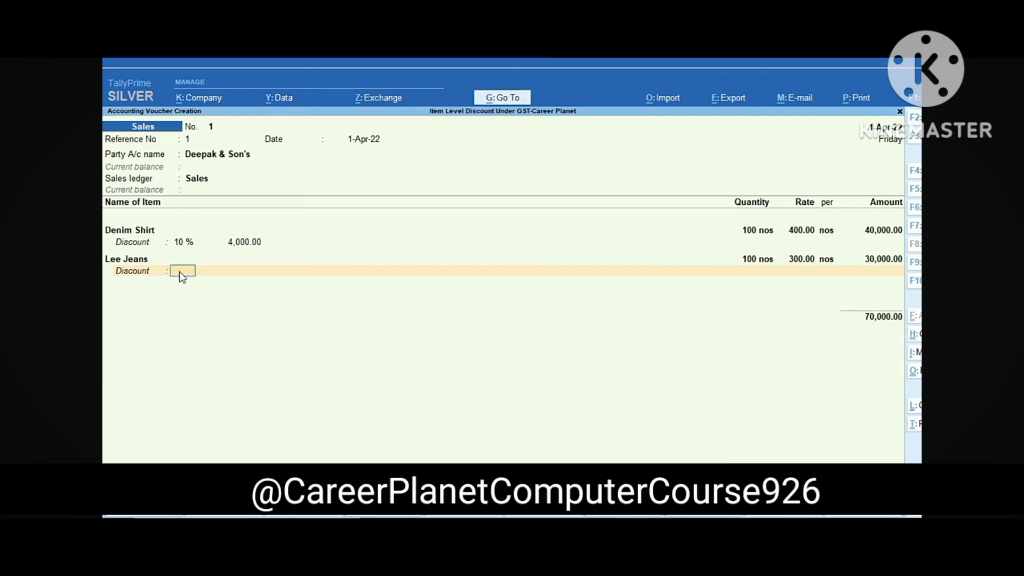
Step: Skip the discount percentage for Lee Jeans and enter a flat discount amount of 2,000
{"action": "key", "text": "Return"}
{"action": "type", "text": "2000"}
{"action": "key", "text": "Return"}
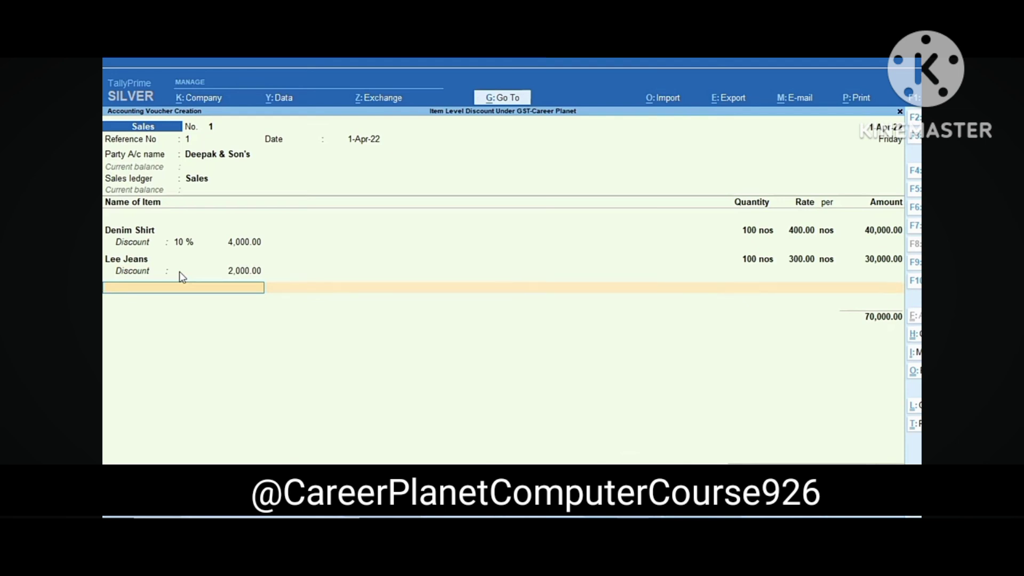
Step: Add the item Killer Jeans with a quantity of 100 nos at a rate of 350
{"action": "type", "text": "k"}
{"action": "key", "text": "Return"}
{"action": "type", "text": "1"}
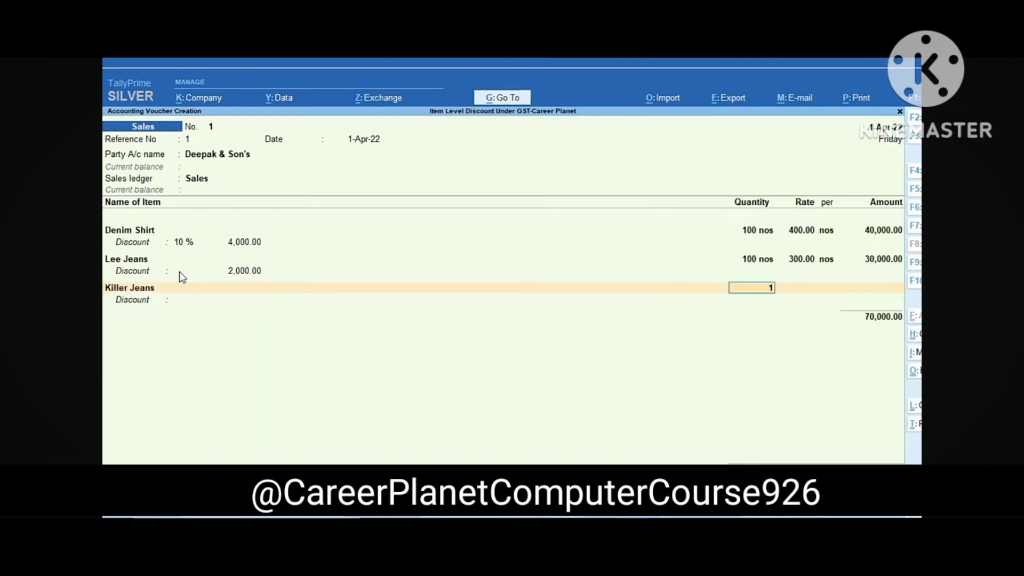
{"action": "type", "text": "00"}
{"action": "key", "text": "Return"}
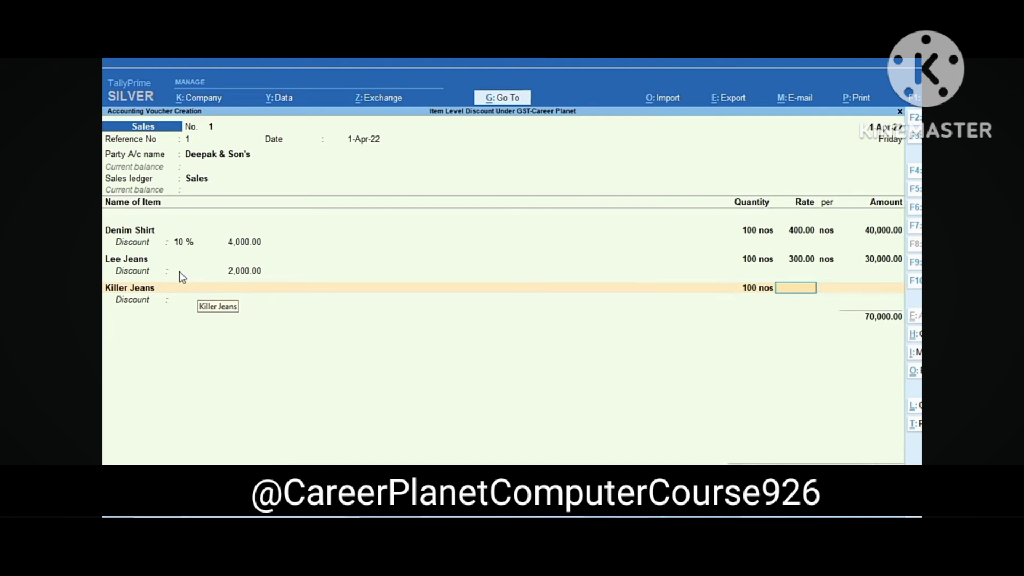
{"action": "type", "text": "350"}
{"action": "key", "text": "Return"}
{"action": "key", "text": "Return"}
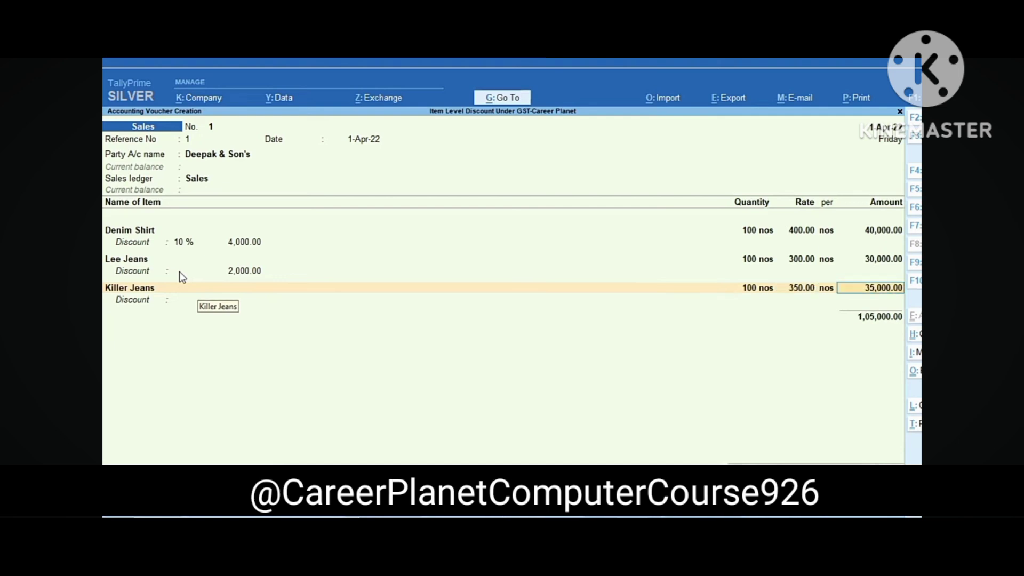
{"action": "key", "text": "Return"}
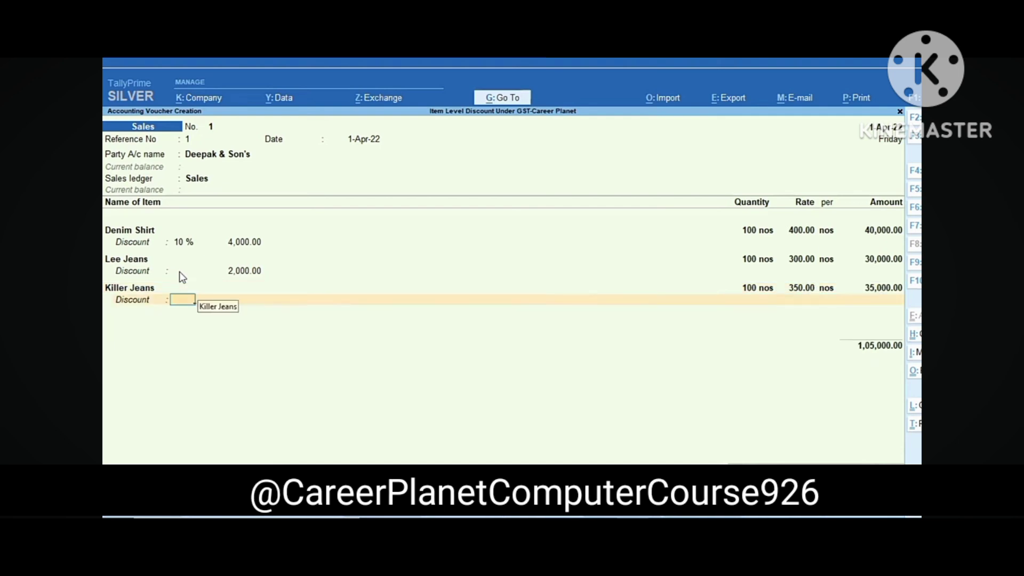
Step: Leave the Killer Jeans discount percentage and amount blank and end the item list
{"action": "key", "text": "BackSpace"}
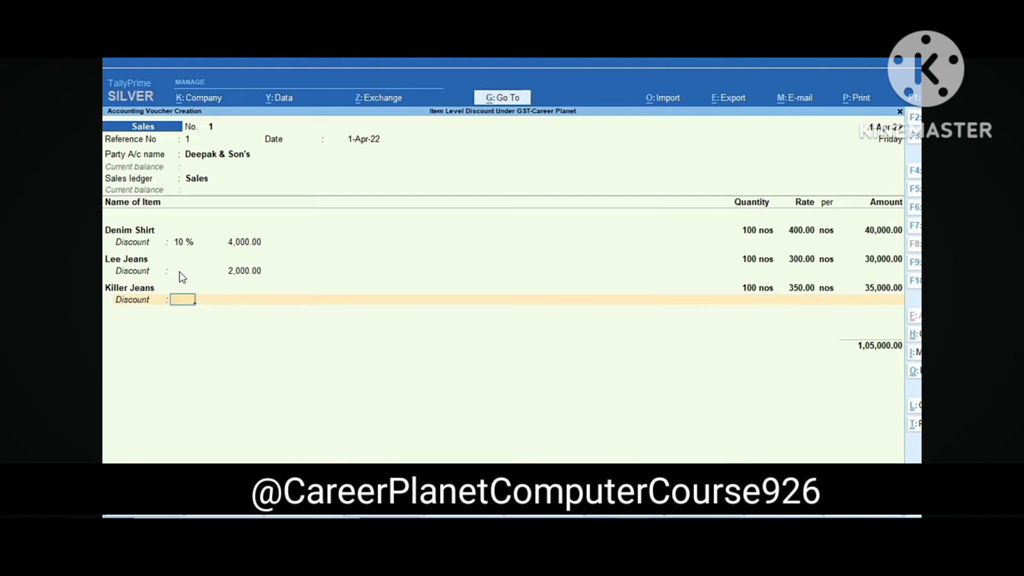
{"action": "key", "text": "Return"}
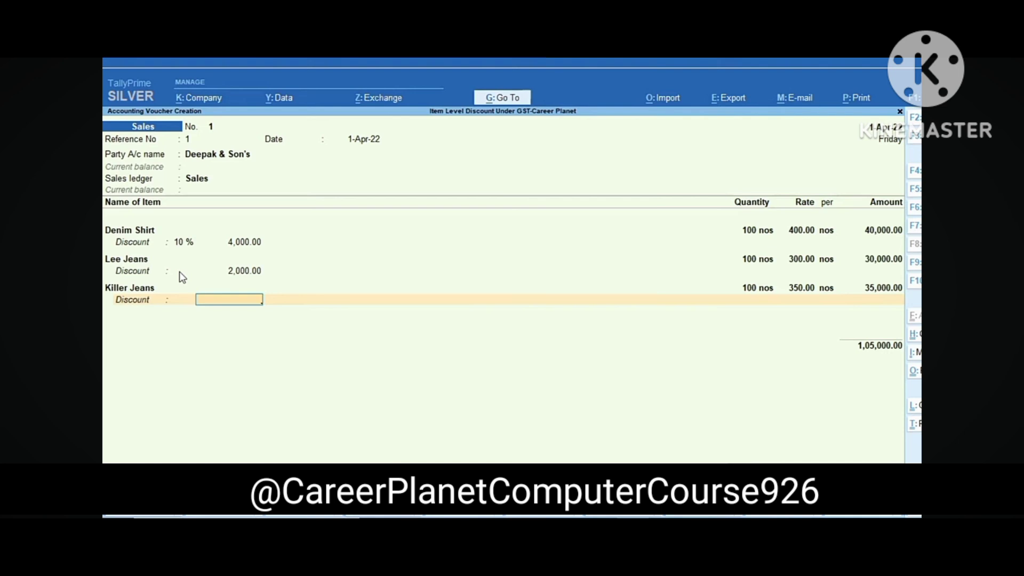
{"action": "key", "text": "Return"}
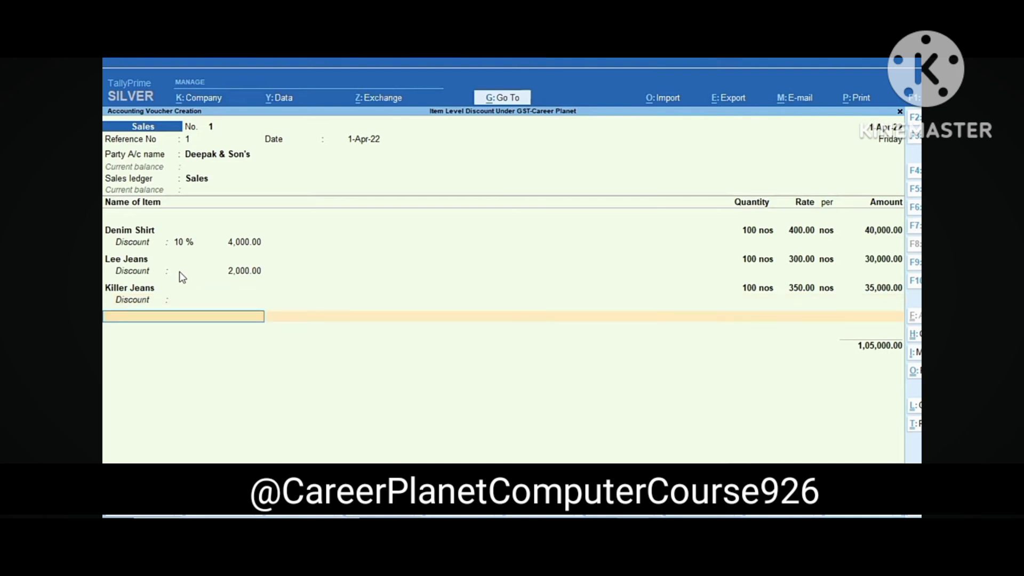
{"action": "key", "text": "Return"}
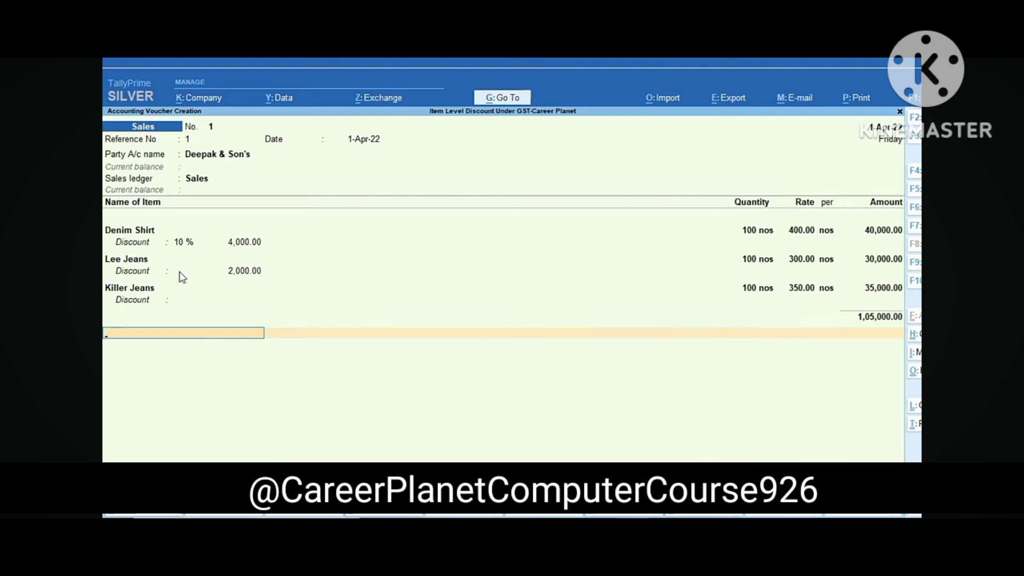
Step: Add the Wholesale Discount ledger below the items, leaving its rate blank and accepting the calculated amount
{"action": "type", "text": "W"}
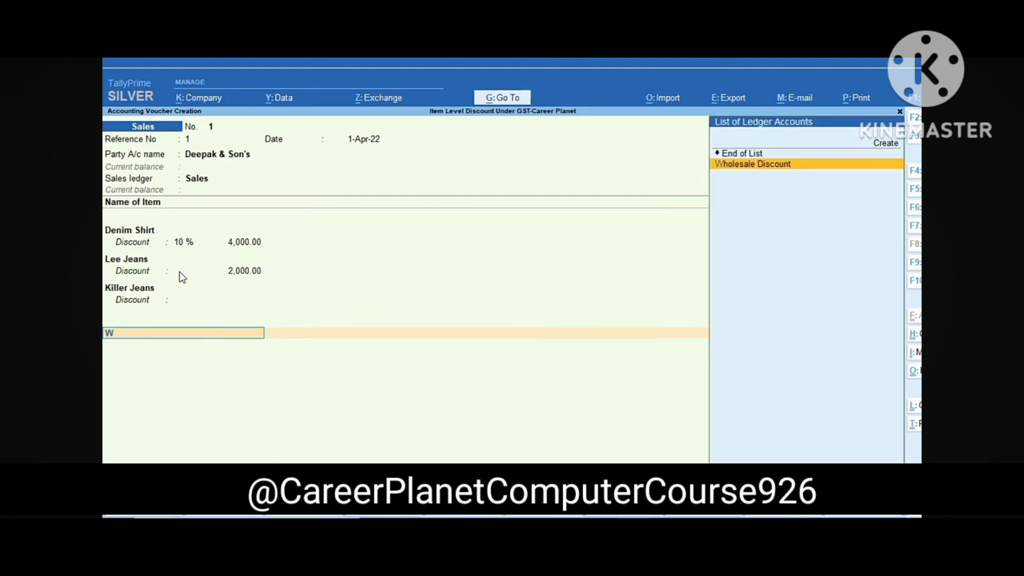
{"action": "key", "text": "Return"}
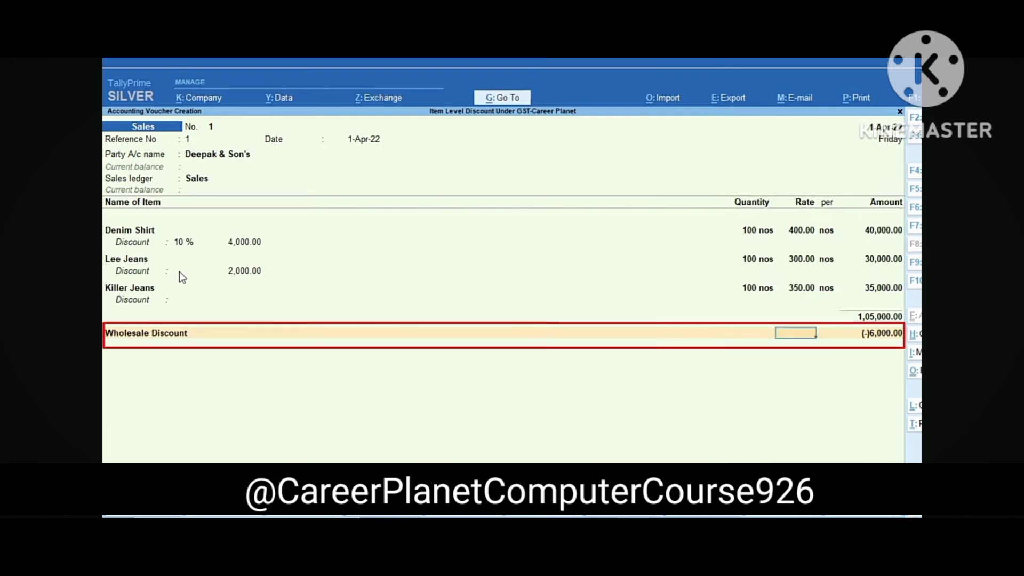
{"action": "key", "text": "Return"}
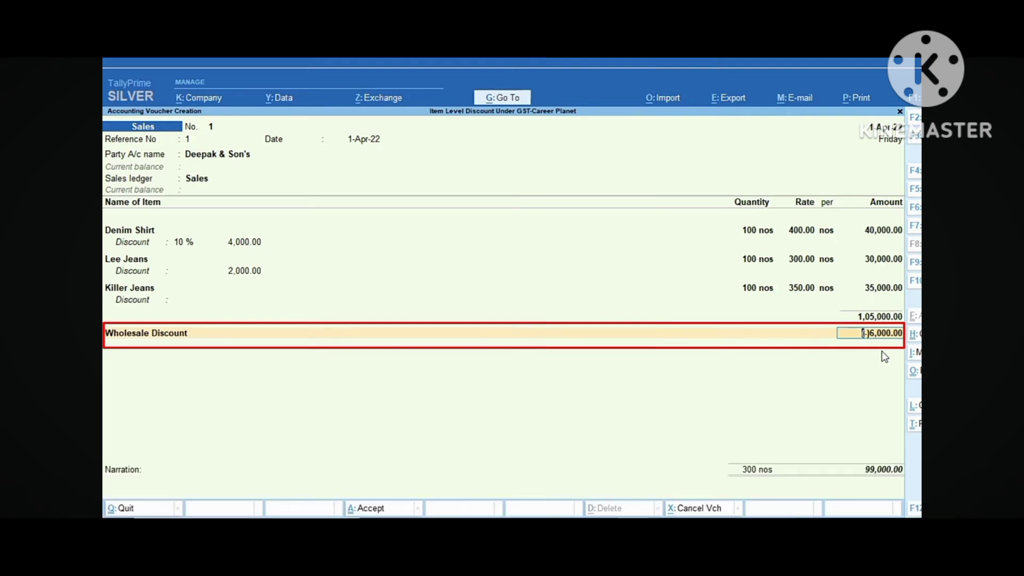
{"action": "key", "text": "Return"}
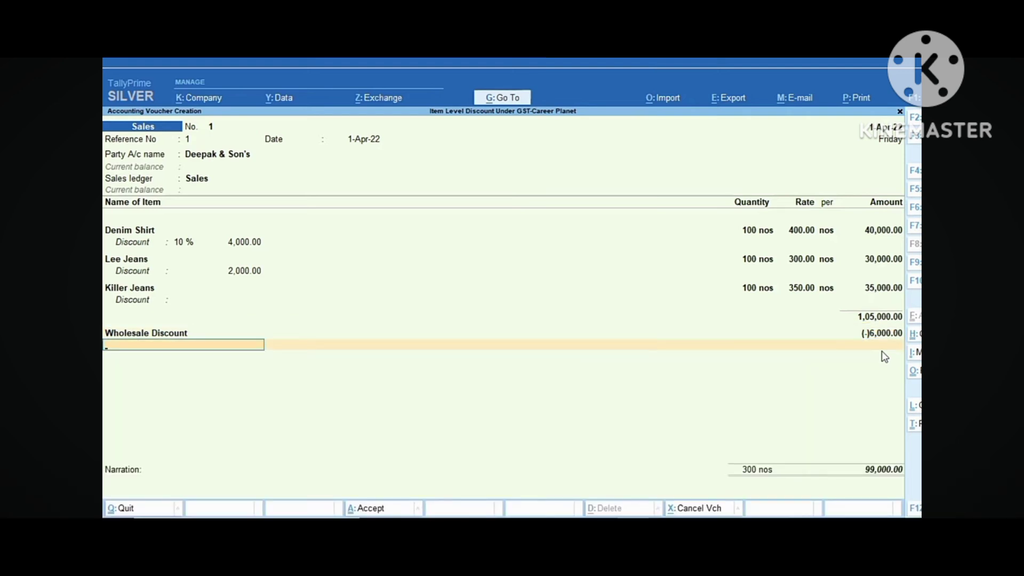
Step: Add the CGST and SGST tax ledgers below the Wholesale Discount line and accept their calculated amounts
{"action": "type", "text": "C"}
{"action": "key", "text": "Down"}
{"action": "key", "text": "Up"}
{"action": "key", "text": "Return"}
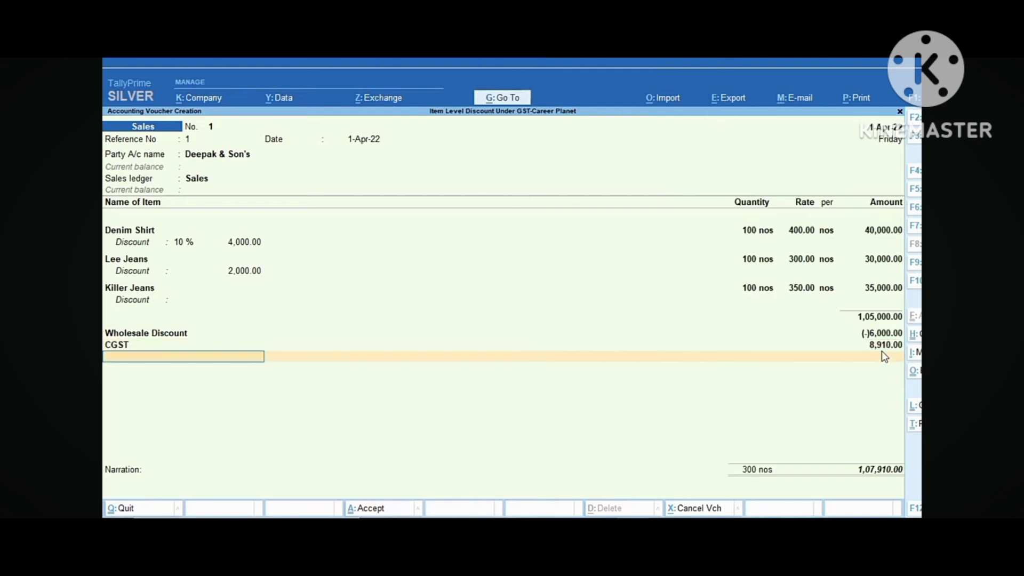
{"action": "type", "text": "S"}
{"action": "key", "text": "Down"}
{"action": "key", "text": "Return"}
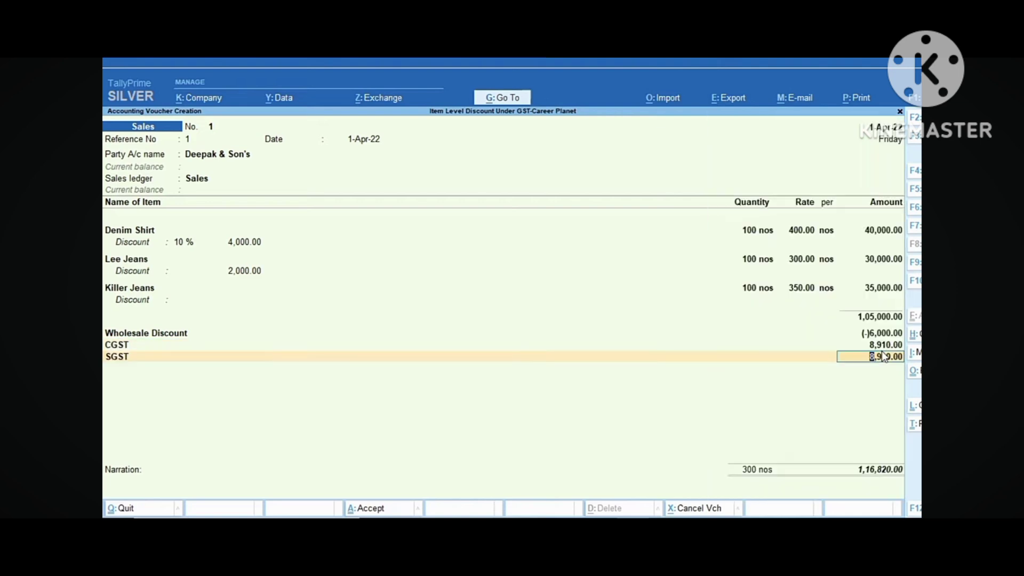
{"action": "key", "text": "Return"}
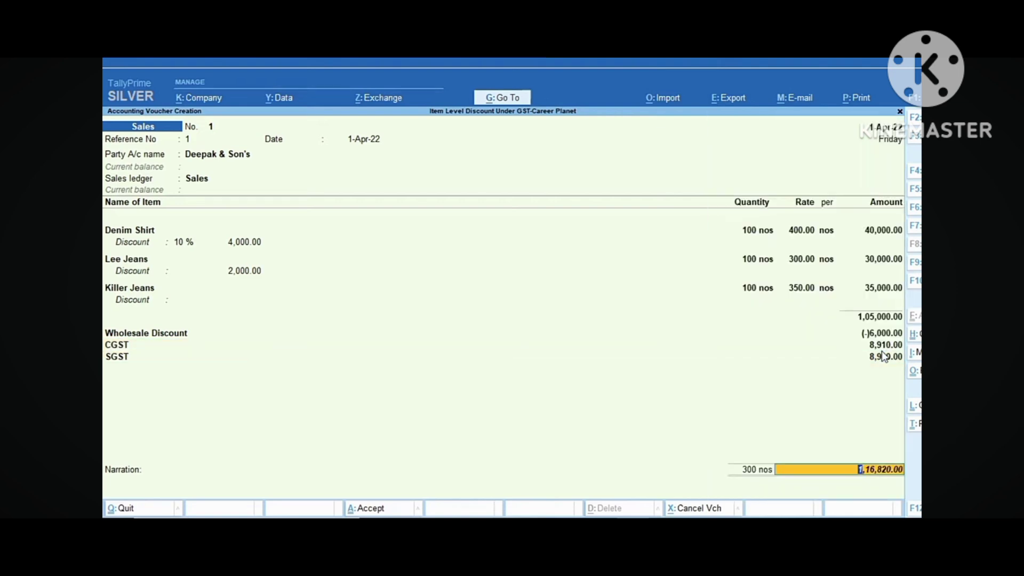
Step: Preview the voucher's Tax Invoice printout, examine the Wholesale Discount line at enlarged size and close the preview
{"action": "key", "text": "ctrl+p"}
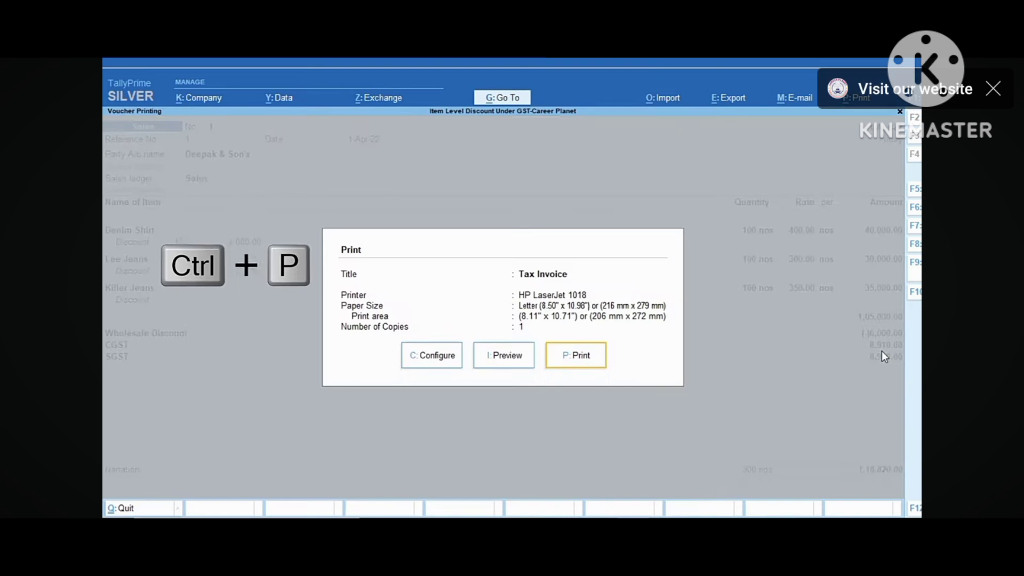
{"action": "key", "text": "i"}
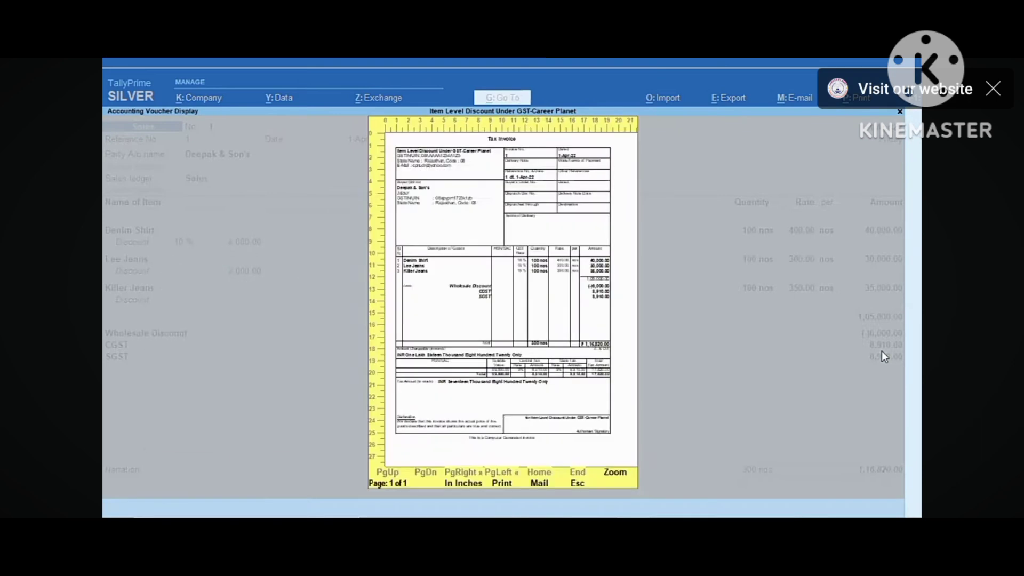
{"action": "key", "text": "alt+z"}
{"action": "scroll", "coordinate": [881, 351], "scroll_direction": "down", "scroll_amount": 2}
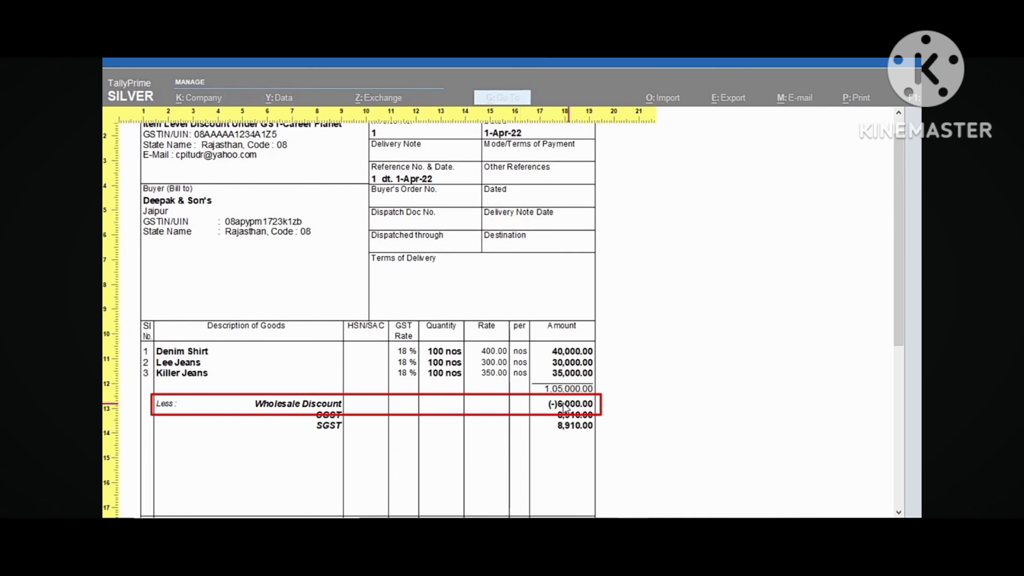
{"action": "key", "text": "alt+z"}
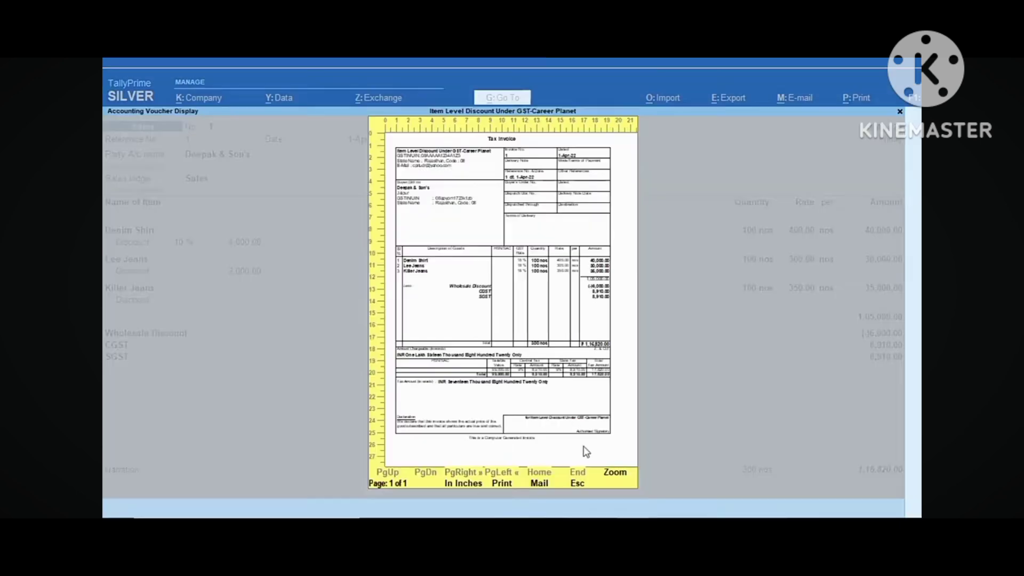
{"action": "key", "text": "Escape"}
Step: Examine the voucher's GST - Tax Analysis in detailed form, covering each item's discount and tax, and return to the voucher
{"action": "key", "text": "ctrl+o"}
{"action": "key", "text": "Return"}
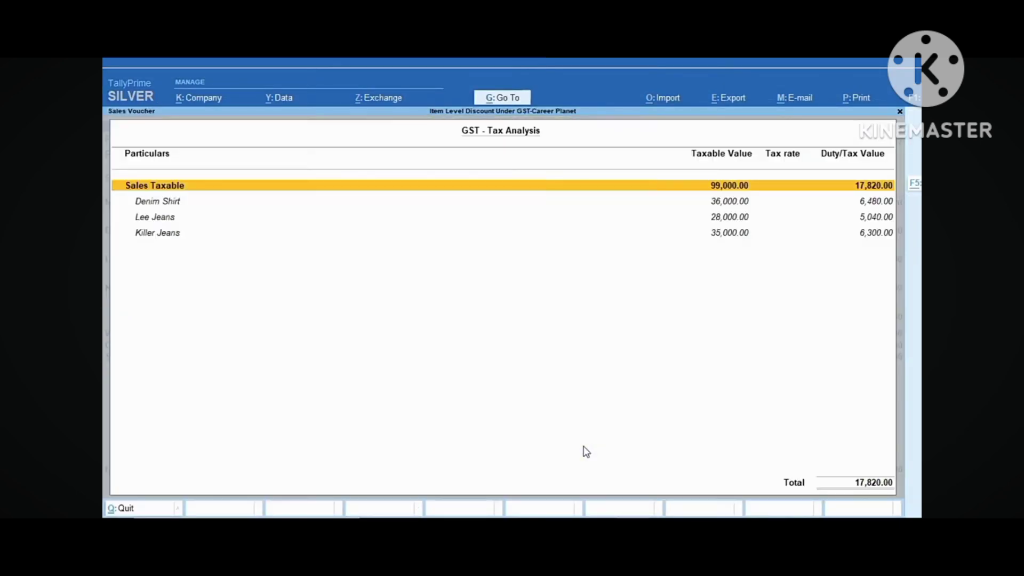
{"action": "key", "text": "alt+F5"}
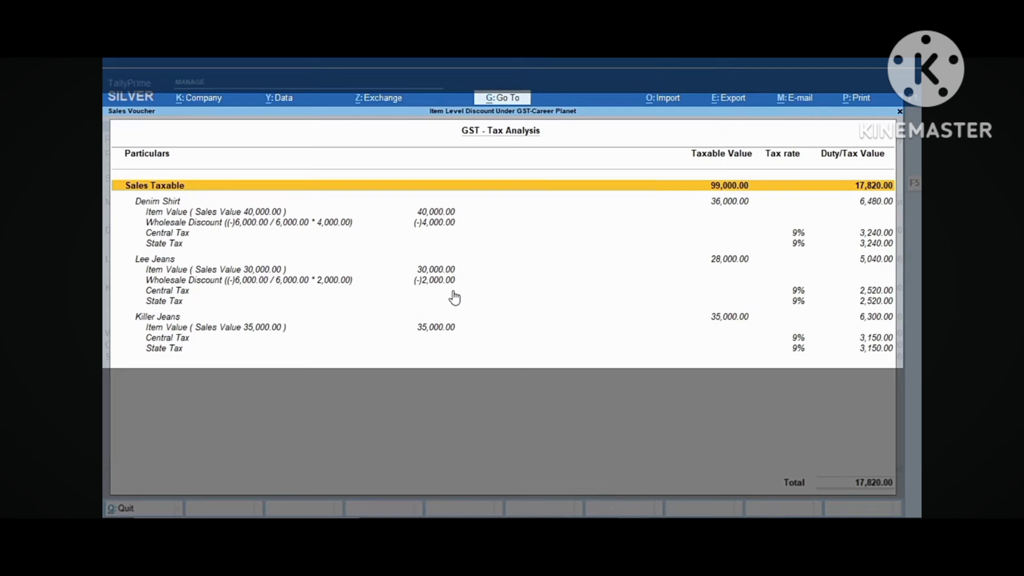
{"action": "key", "text": "Escape"}
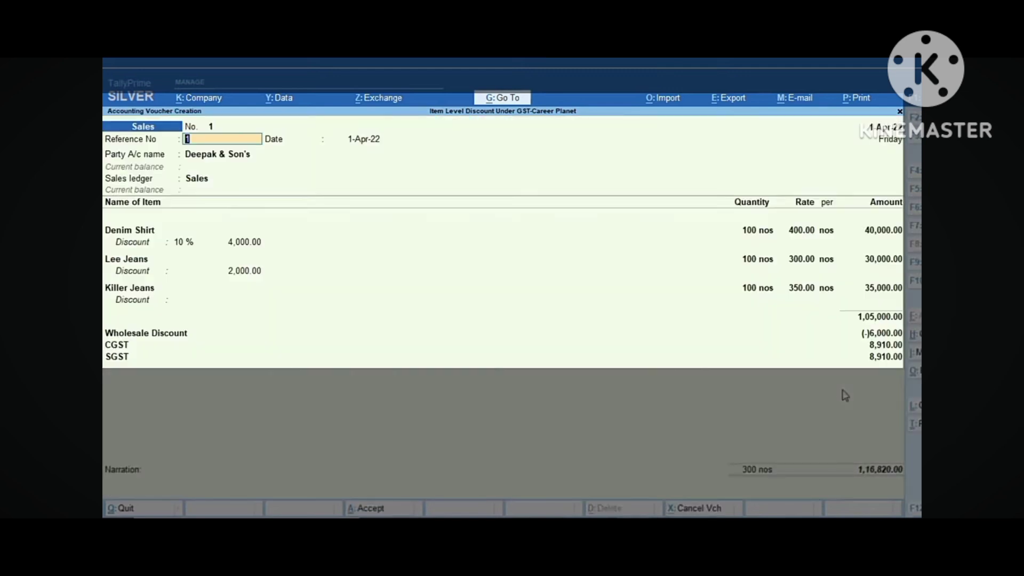
Step: Save the sales voucher, reopen and re-accept it, and return to the Gateway of Tally
{"action": "key", "text": "ctrl+a"}
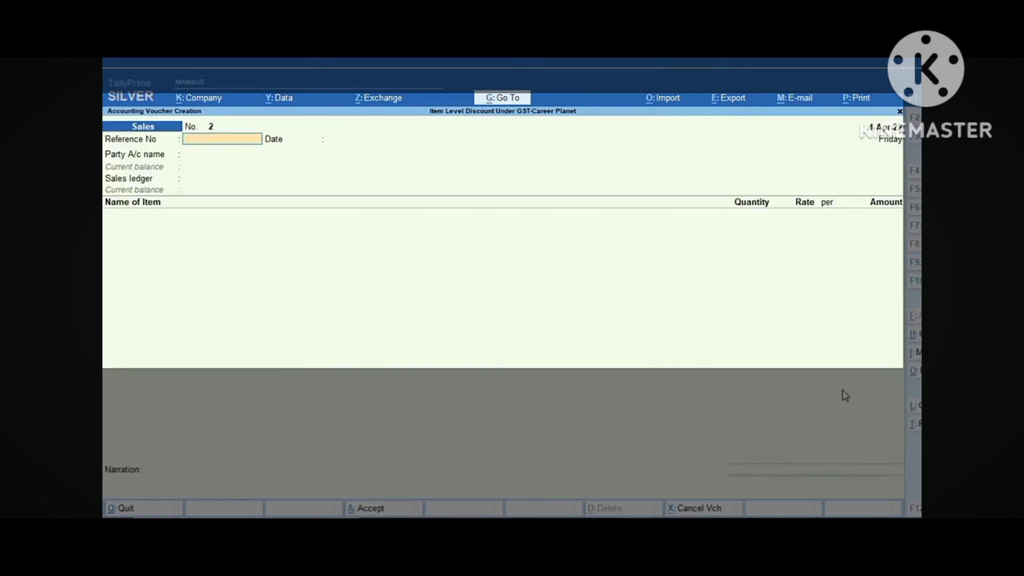
{"action": "key", "text": "Page_Up"}
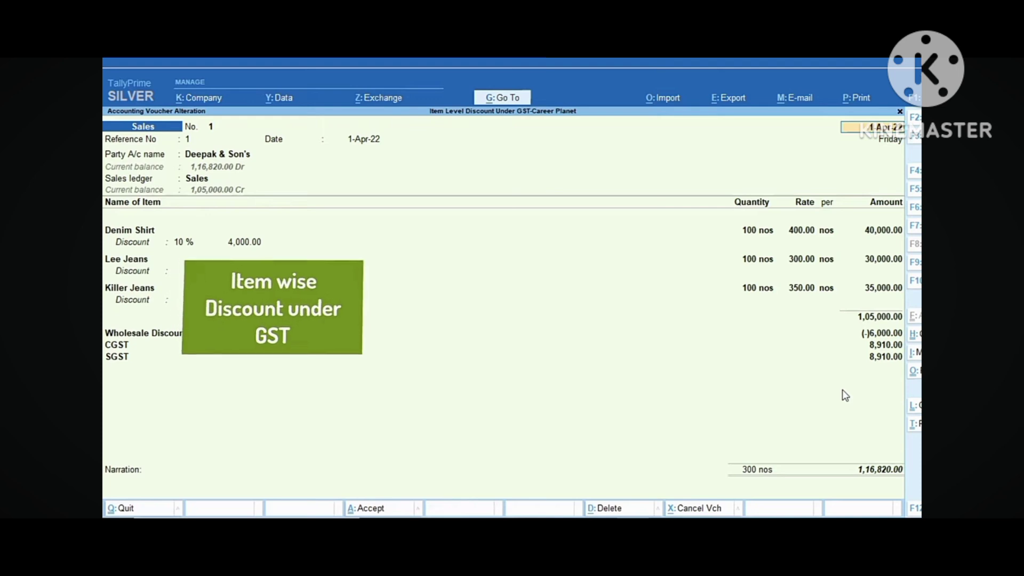
{"action": "key", "text": "ctrl+a"}
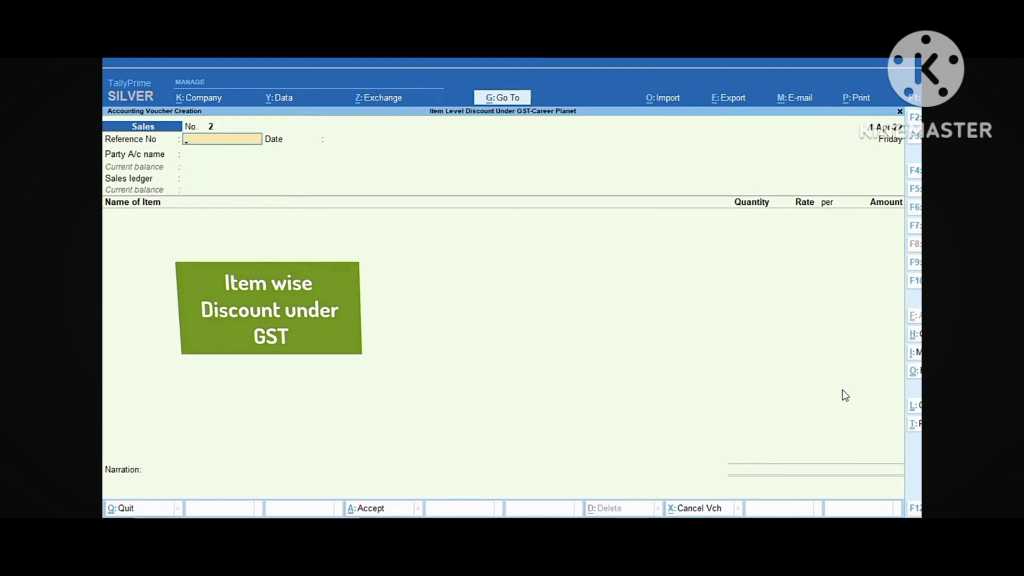
{"action": "key", "text": "Escape"}
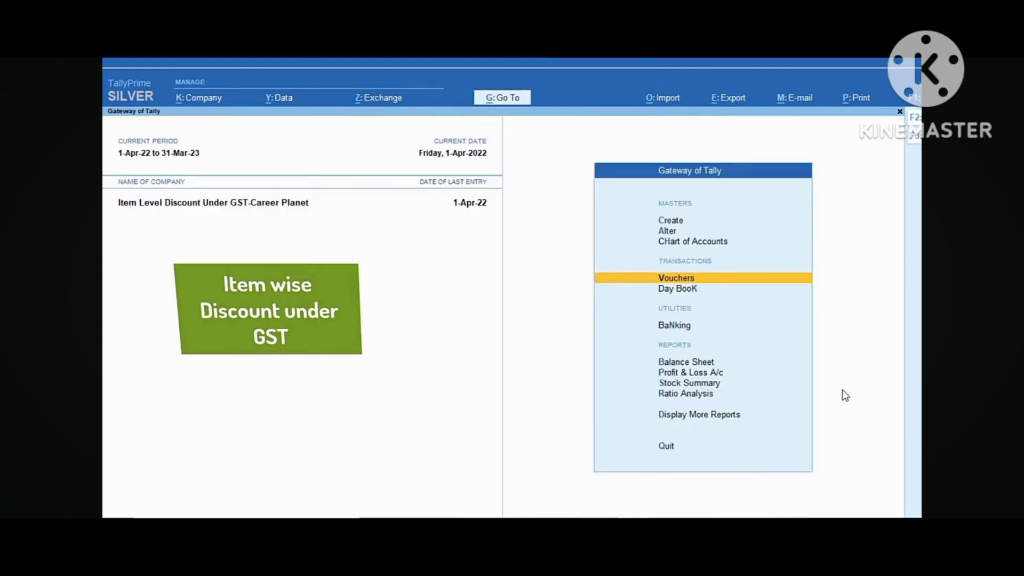
Step: Open the GSTR-1 report and go to its B2B Invoices - 4A, 4B, 4C, 6B, 6C line
{"action": "key", "text": "d"}
{"action": "key", "text": "g"}
{"action": "key", "text": "Return"}
{"action": "key", "text": "Down"}
{"action": "key", "text": "Down"}
{"action": "key", "text": "Down"}
{"action": "key", "text": "Down"}
{"action": "key", "text": "Down"}
{"action": "key", "text": "Down"}
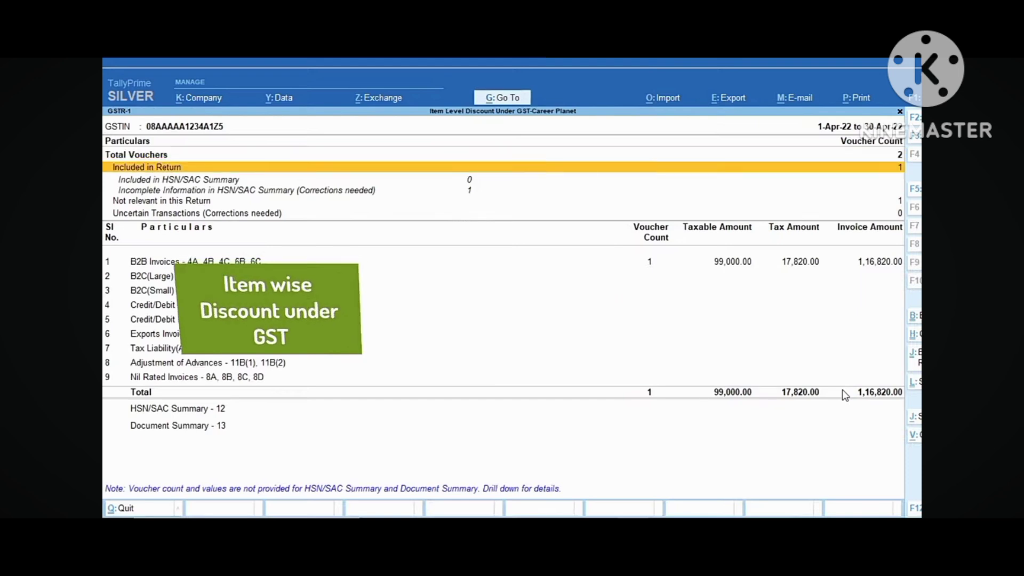
Step: Drill down from the B2B invoices to the customer's sales voucher and return to the Gateway of Tally
{"action": "key", "text": "Return"}
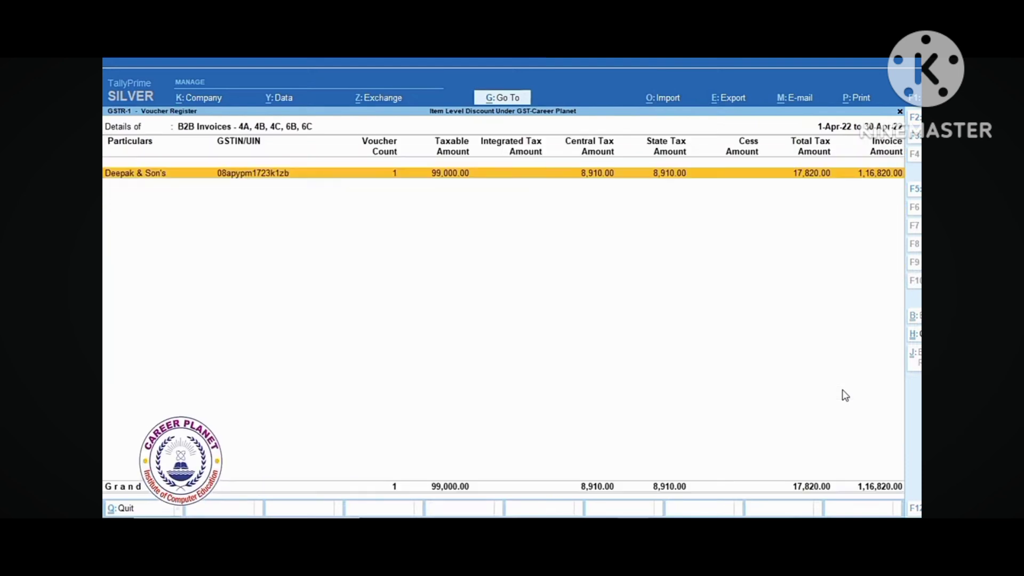
{"action": "key", "text": "Return"}
{"action": "key", "text": "Return"}
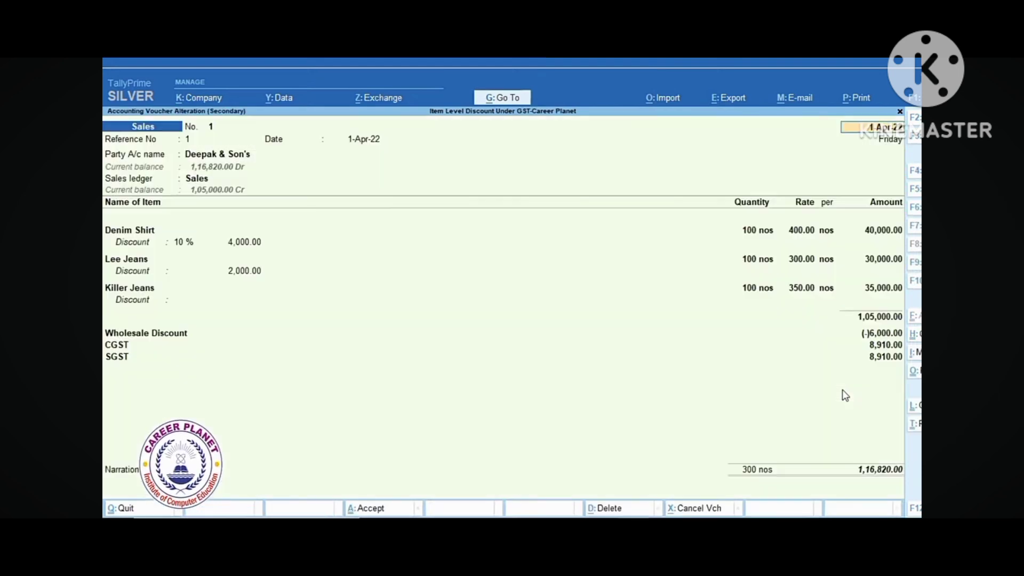
{"action": "key", "text": "Escape"}
{"action": "key", "text": "Escape"}
{"action": "key", "text": "Escape"}
{"action": "key", "text": "Escape"}
{"action": "key", "text": "Escape"}
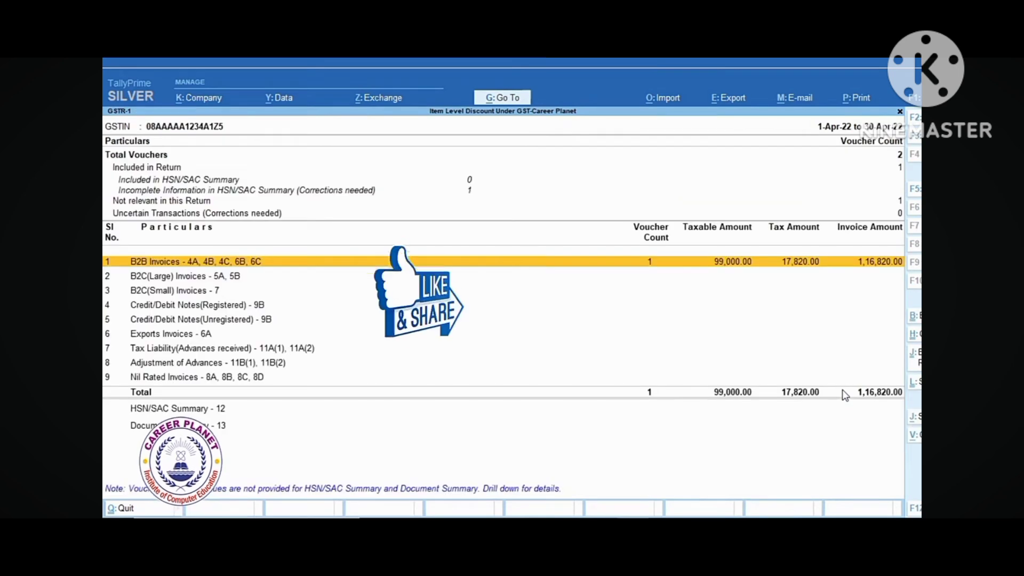
{"action": "key", "text": "Escape"}
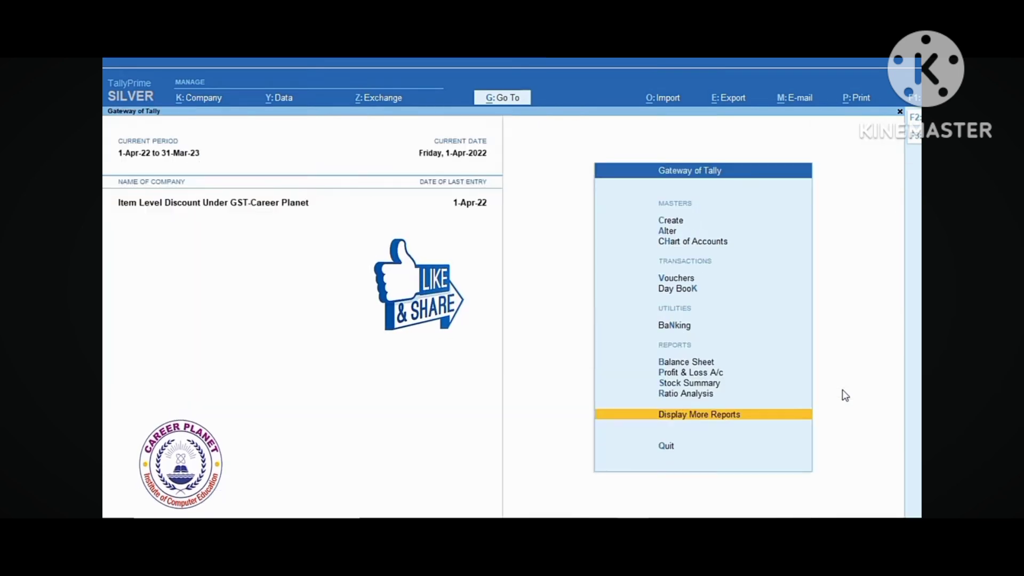